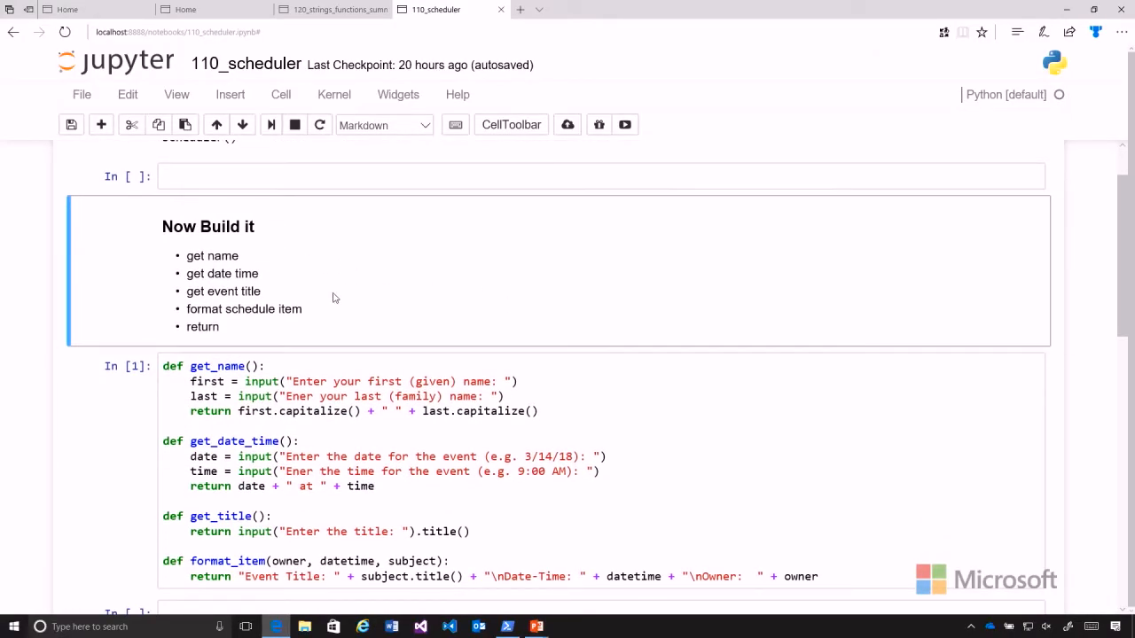
scroll(333, 297, "down", 1)
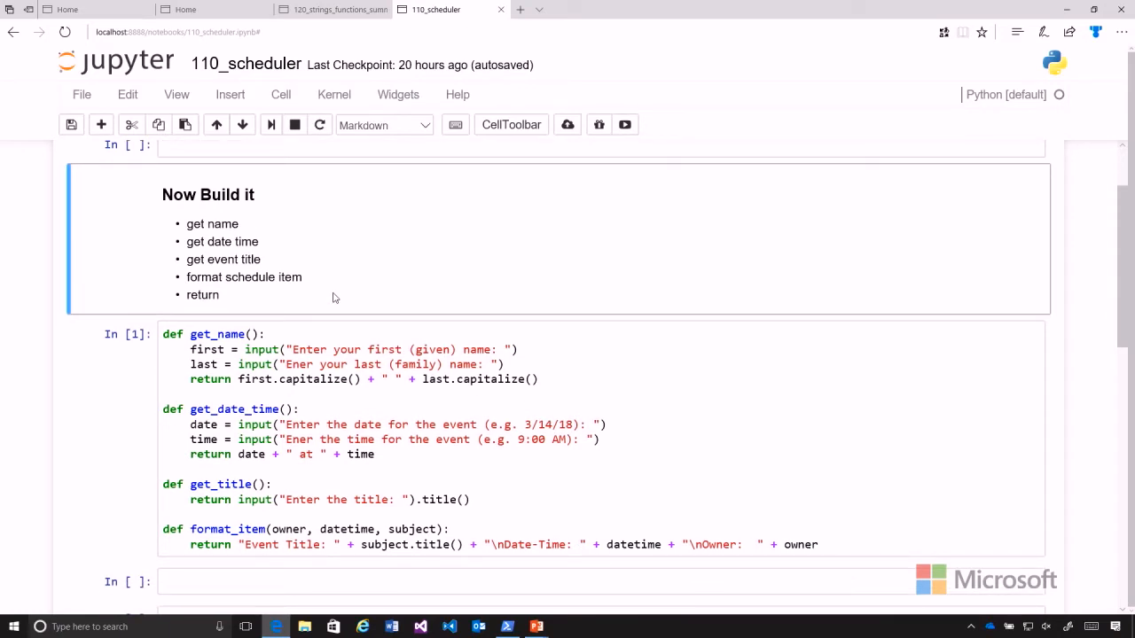
scroll(334, 297, "down", 1)
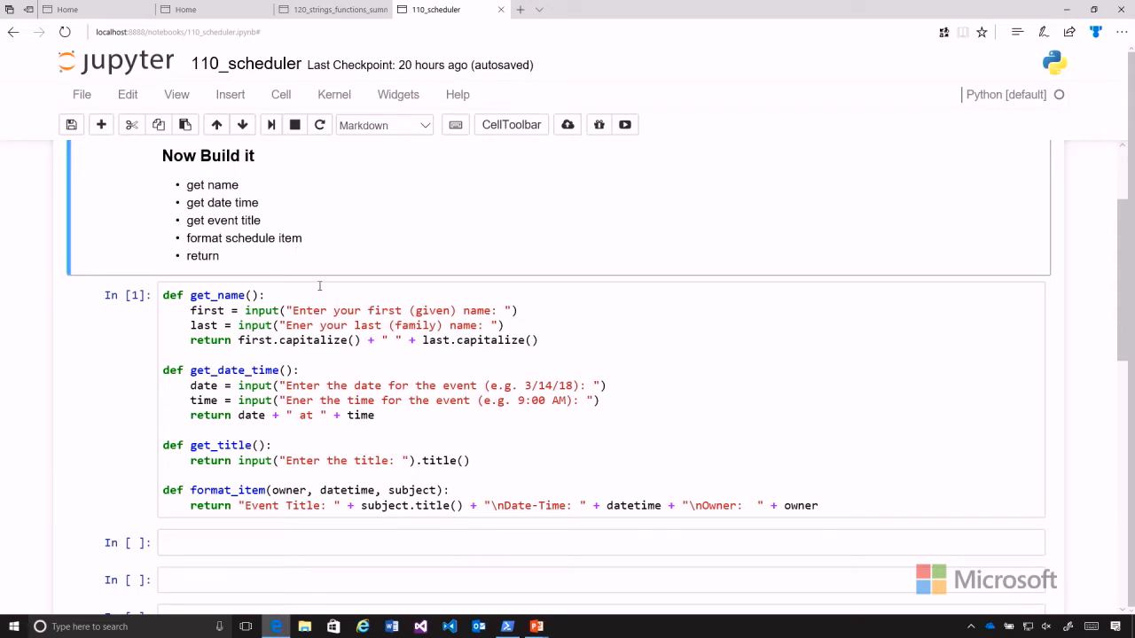
scroll(365, 322, "down", 2)
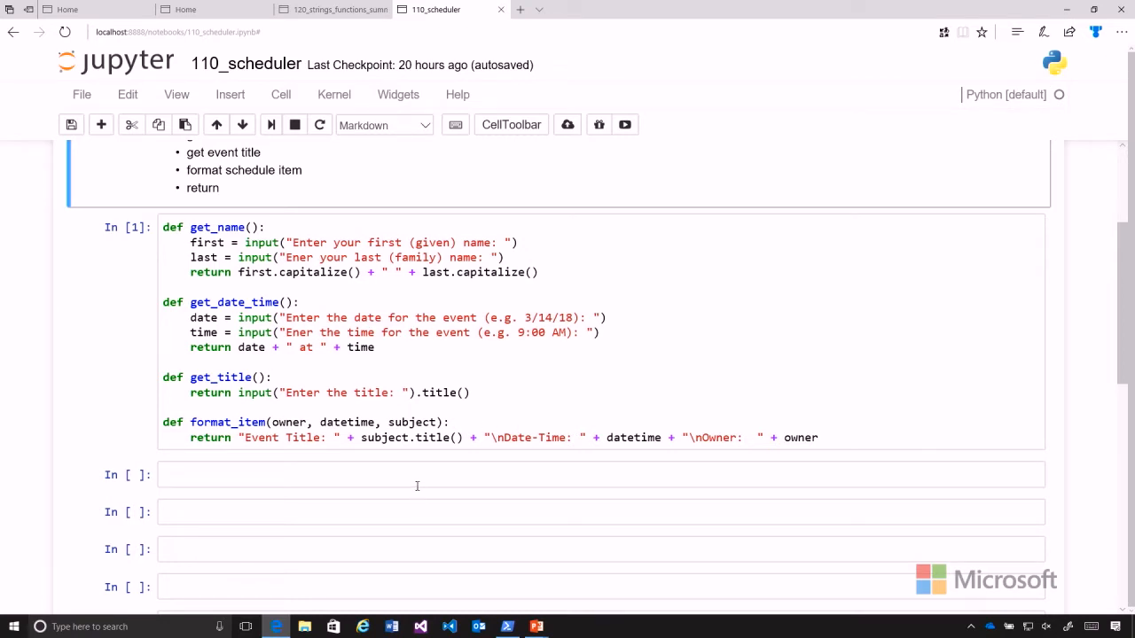
scroll(417, 486, "up", 1)
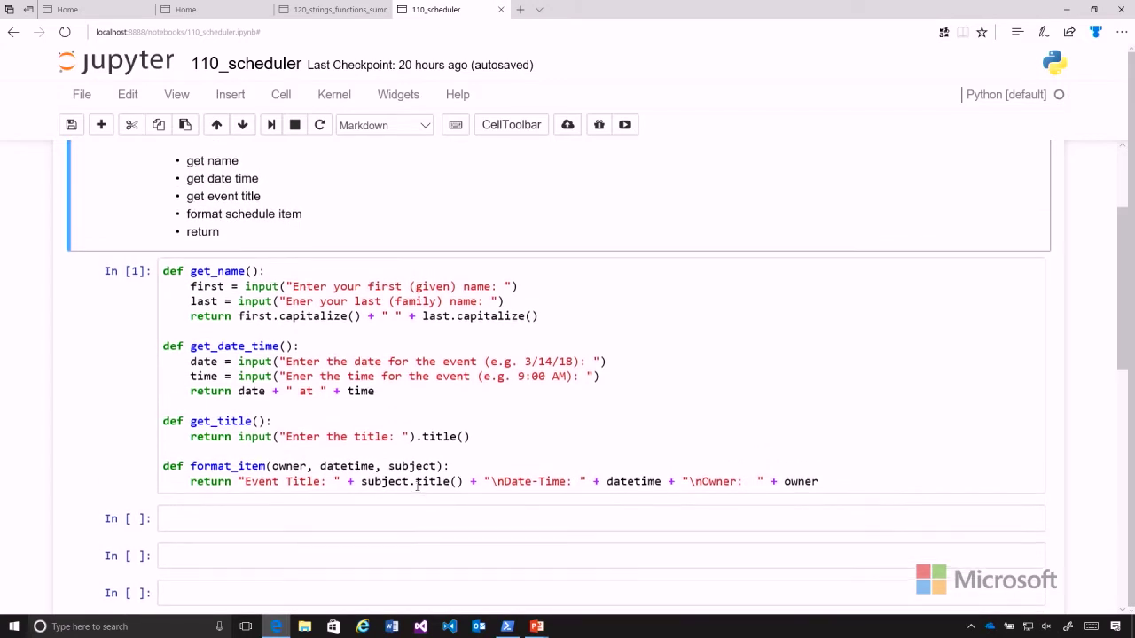
Step: Define scheduler() in the empty cell with its first line name = get_name()
left_click(314, 519)
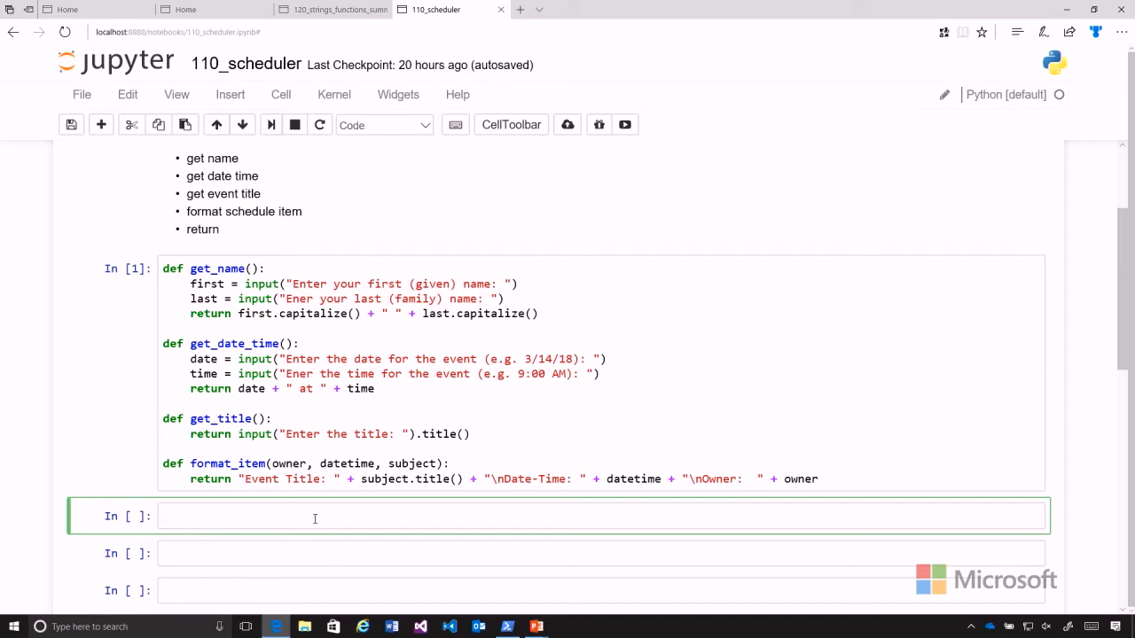
type("def")
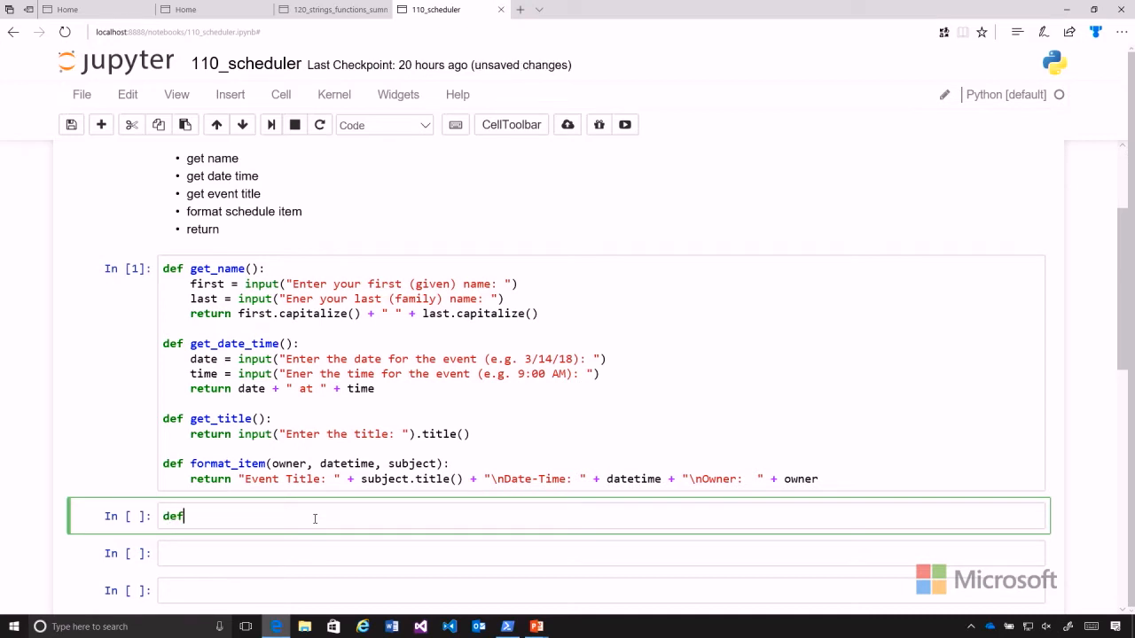
type(" schedule")
type("r")
type("()")
type(":")
key("Return")
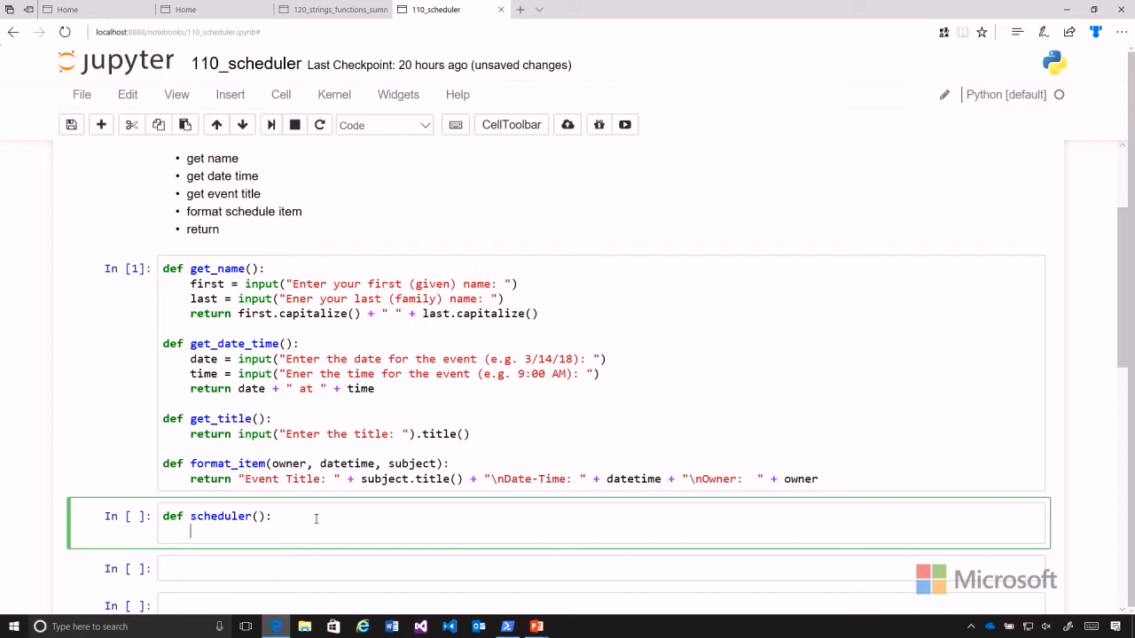
type("name")
key("BackSpace")
key("BackSpace")
key("BackSpace")
key("BackSpace")
type("name ")
type("=")
type(" ge")
type("t_name")
type("()")
key("Return")
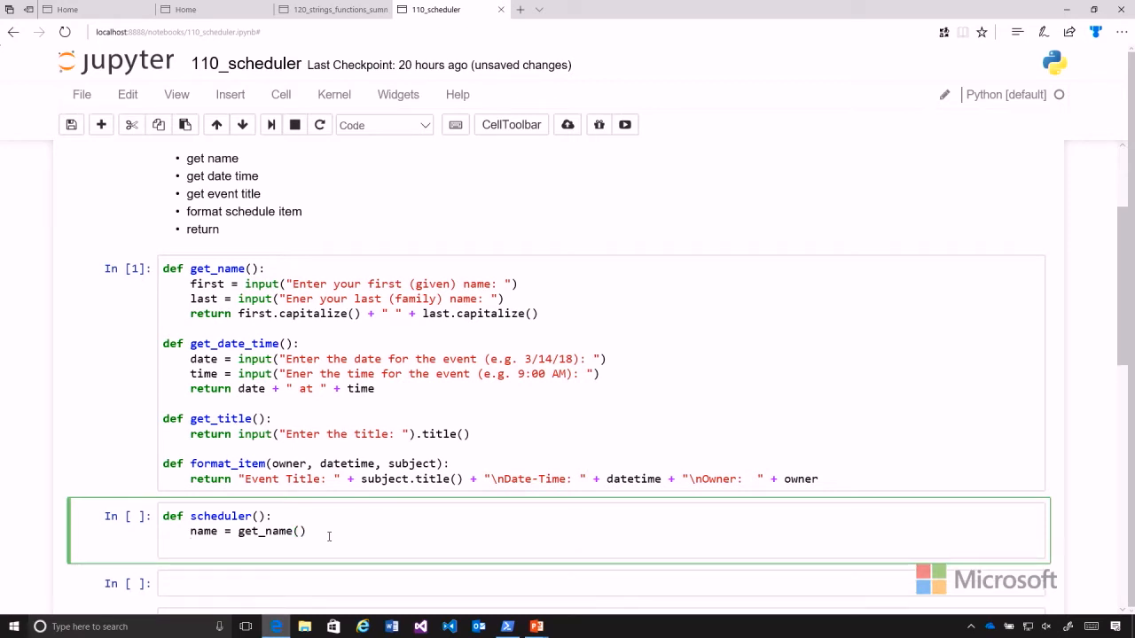
scroll(329, 536, "down", 1)
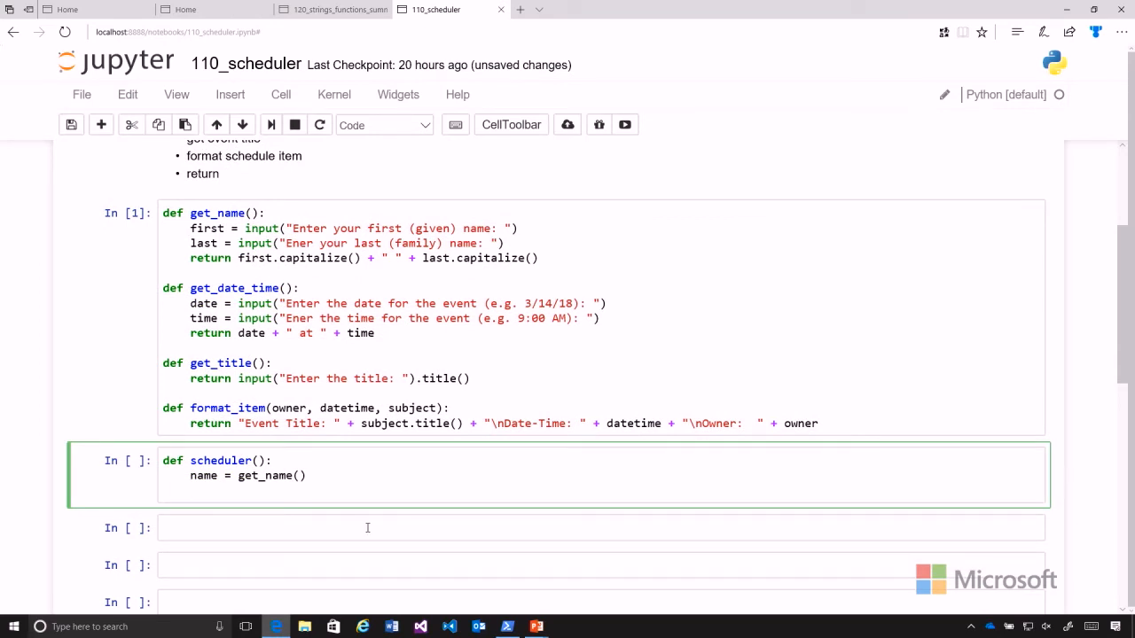
scroll(462, 376, "up", 1)
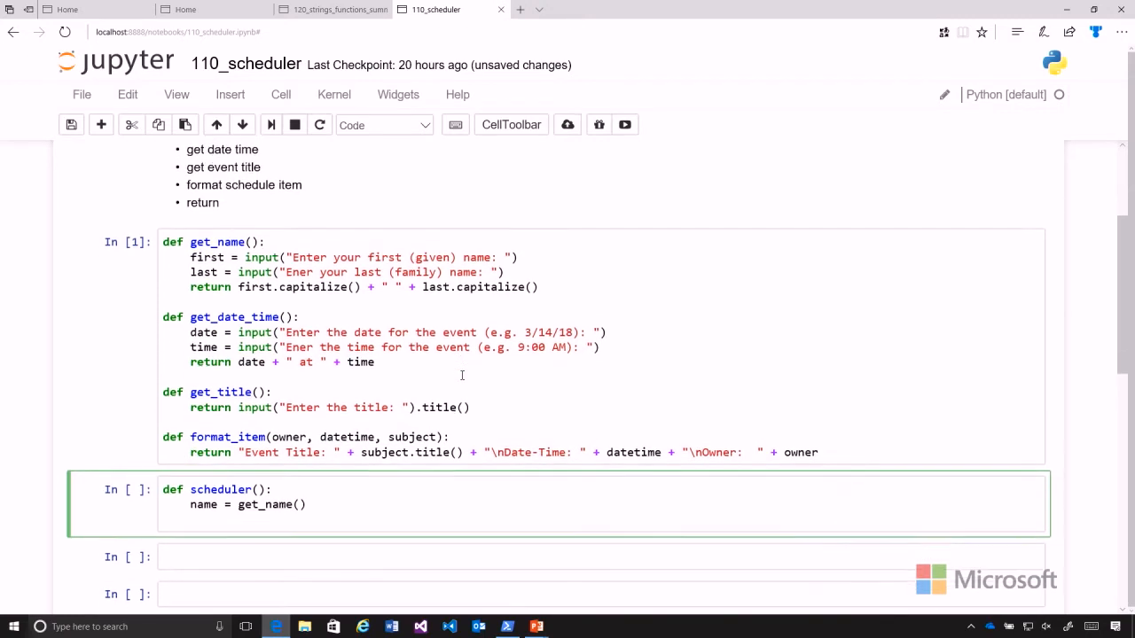
Step: Undo stray text in the helpers cell and start a new line below name = get_name()
left_click(462, 377)
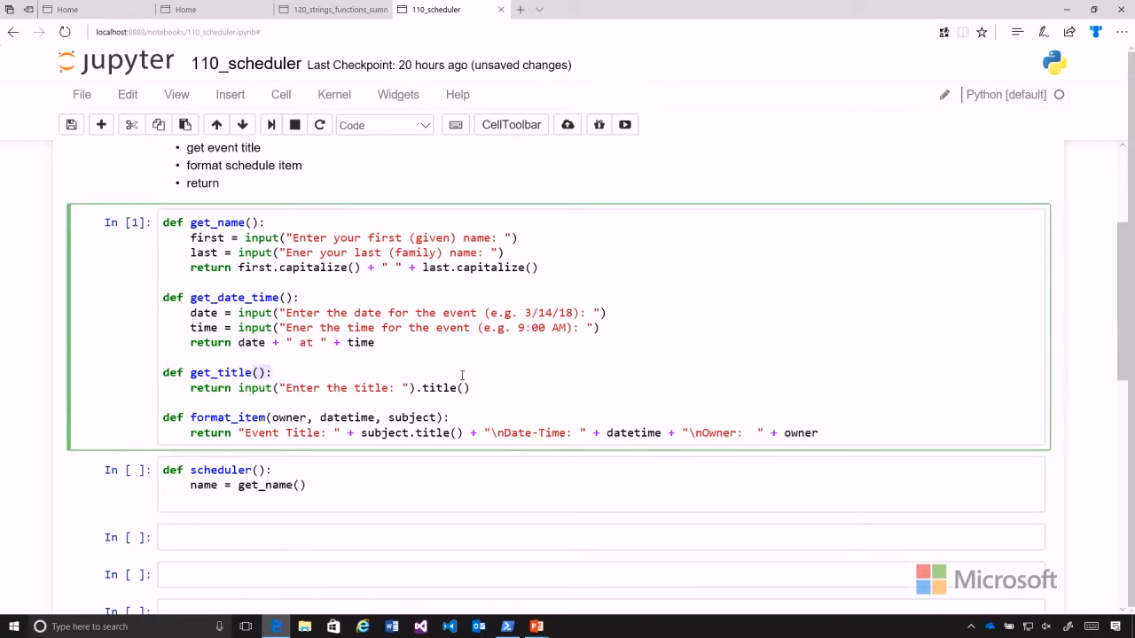
type("datetime")
key("BackSpace")
key("BackSpace")
key("BackSpace")
left_click(310, 485)
key("Return")
type("date")
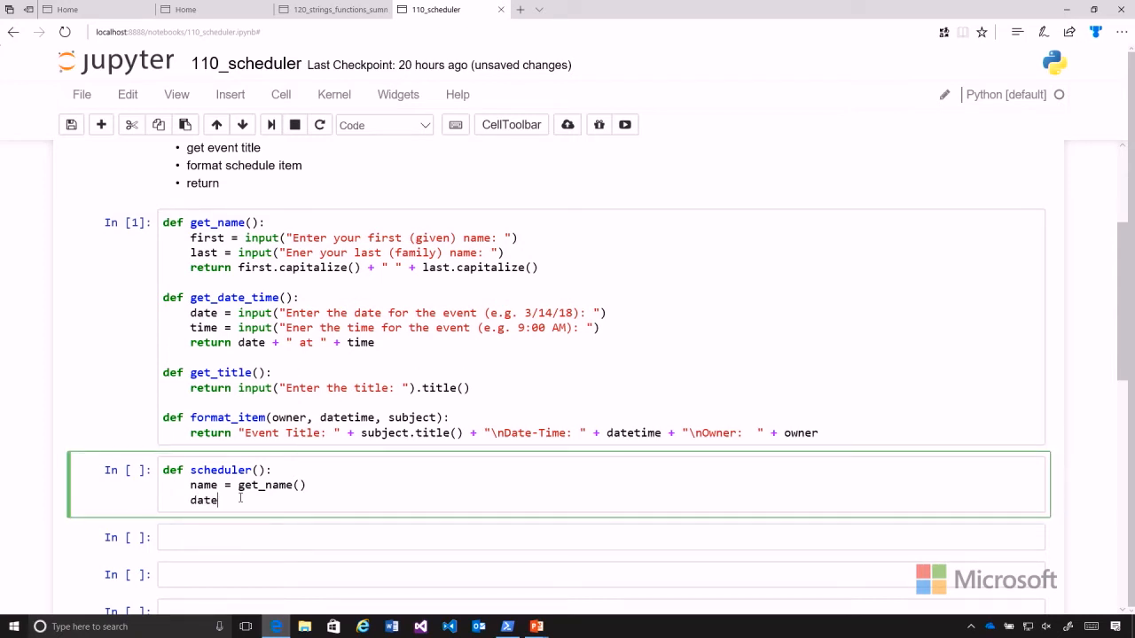
type("time = ")
type("ge")
type("t_")
type("date_time()")
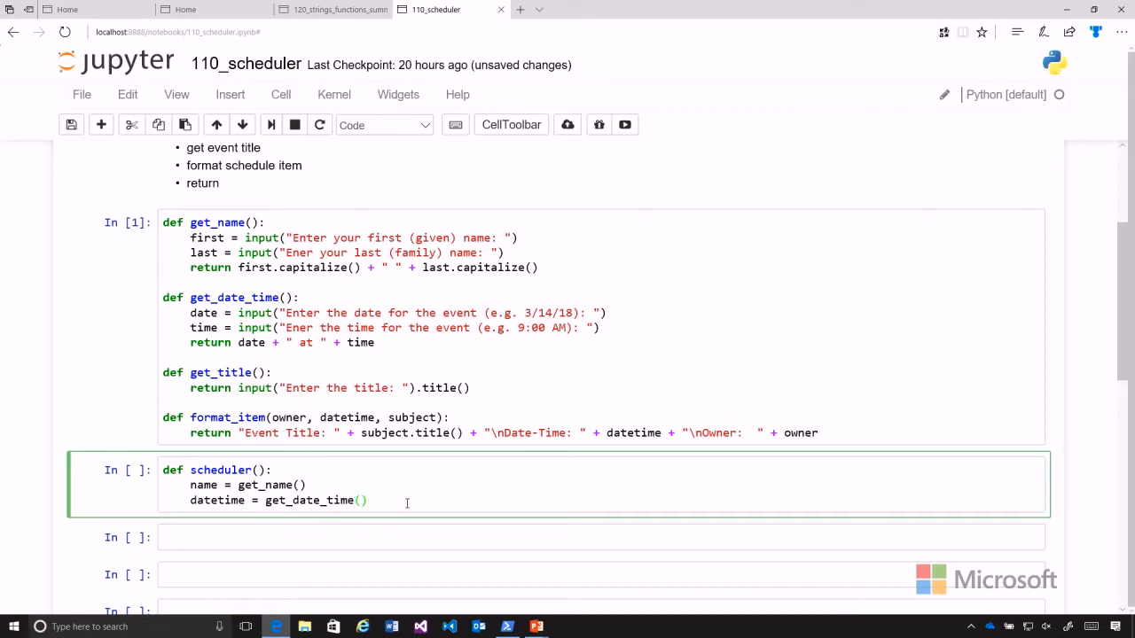
Step: Add datetime = get_date_time() and title = get_title() lines to scheduler()
key("Return")
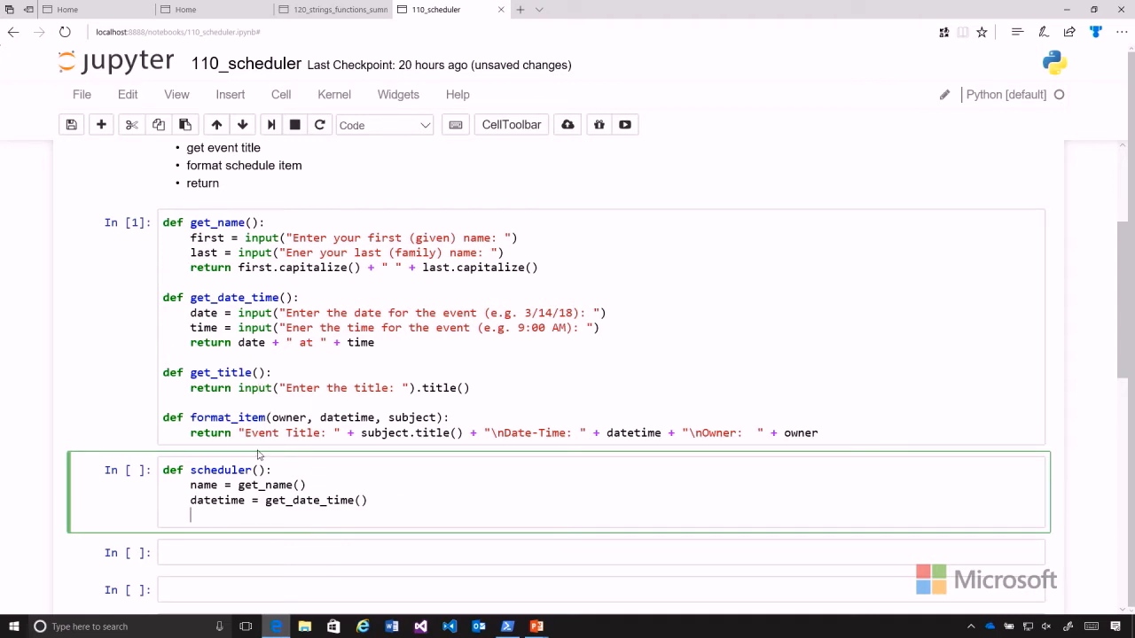
type("title = ")
type("get_title()")
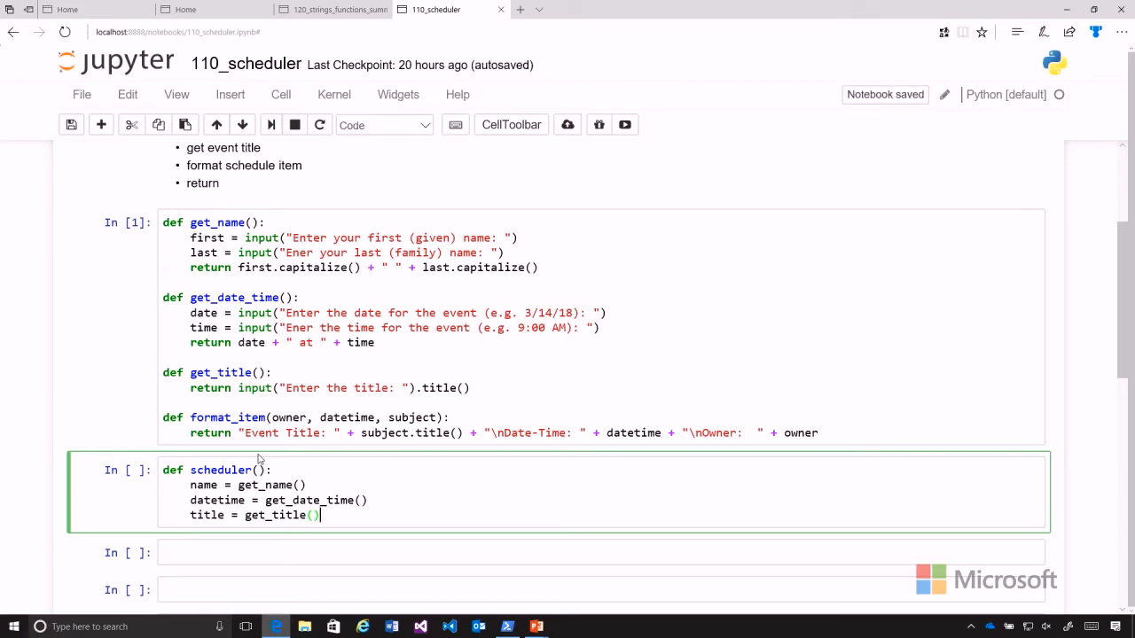
key("Return")
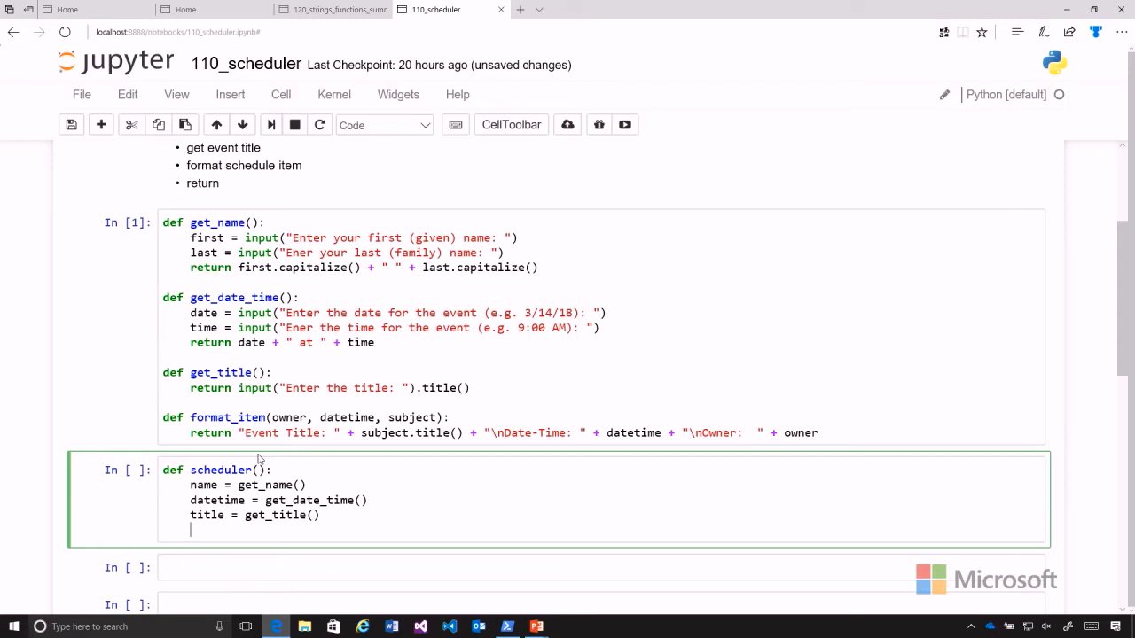
key("Escape")
Step: Accidentally make the cell Markdown and begin an item line at the end of scheduler()
key("m")
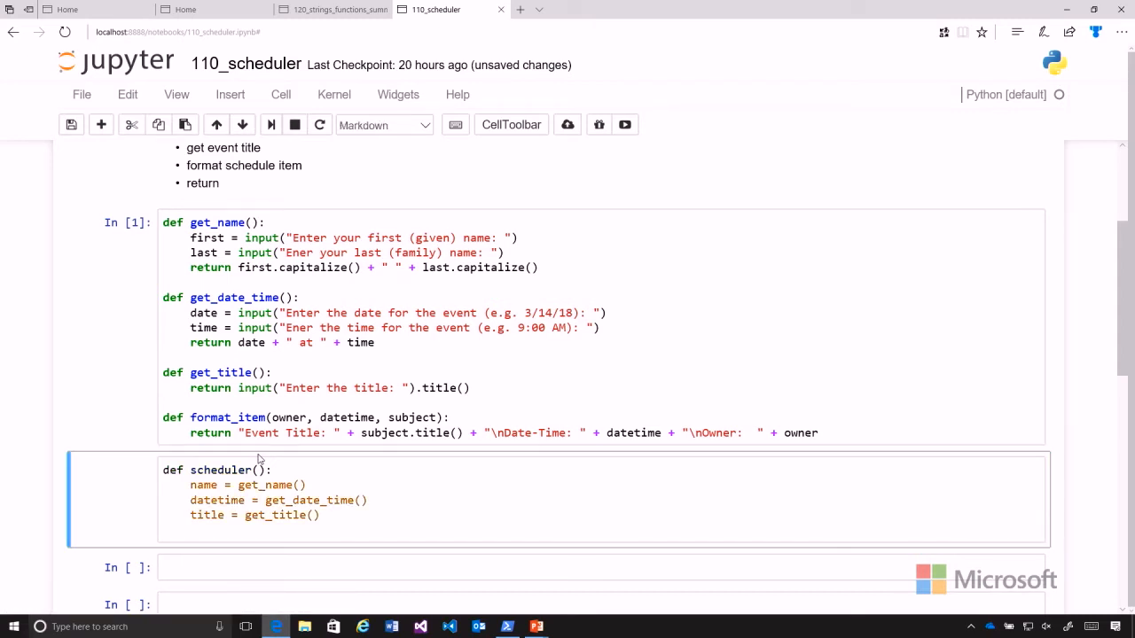
left_click(251, 532)
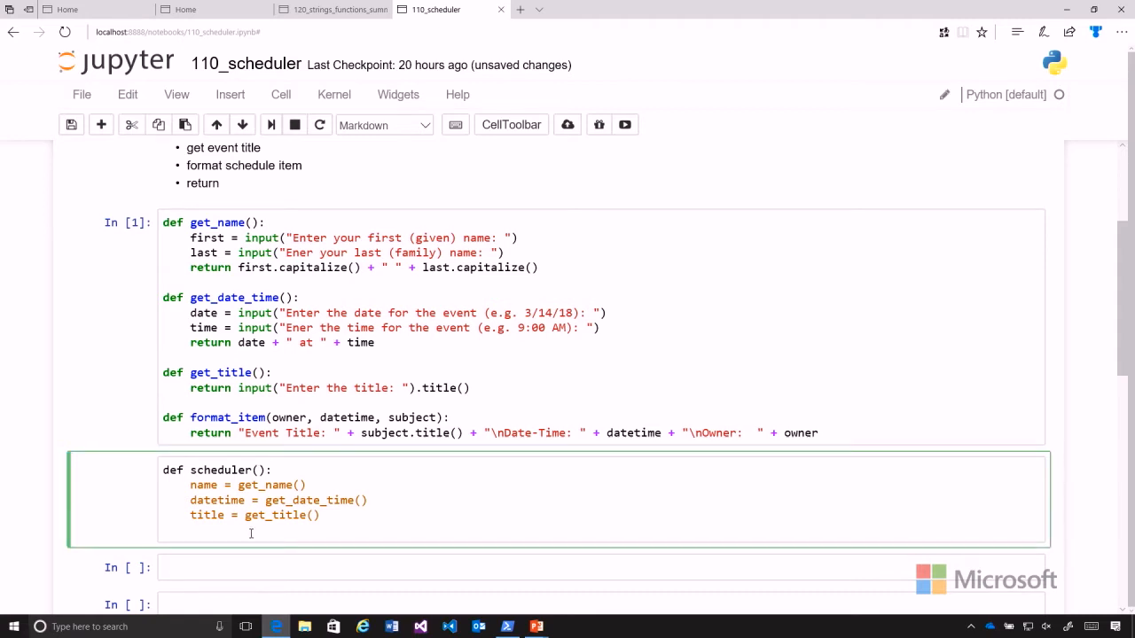
type("ite")
type("m")
left_click(384, 125)
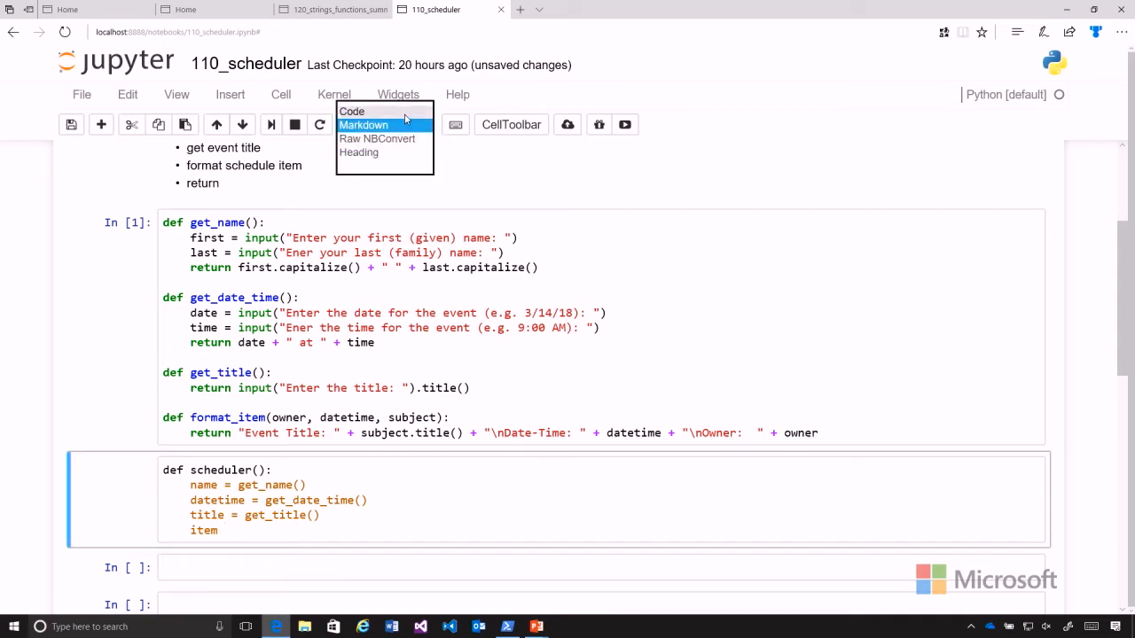
Step: Switch the cell back to Code and write item = format_item() with no arguments yet
left_click(351, 112)
left_click(279, 533)
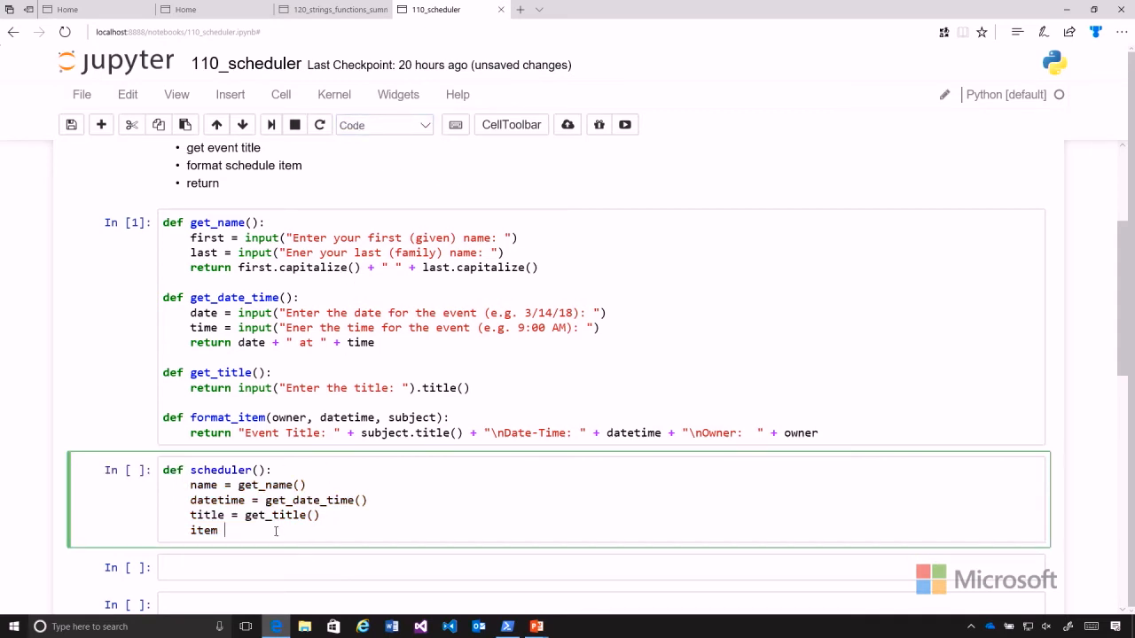
type("= g")
type("e")
key("BackSpace")
key("BackSpace")
type("format")
type("_item")
type("(")
left_click_drag(308, 417, 271, 418)
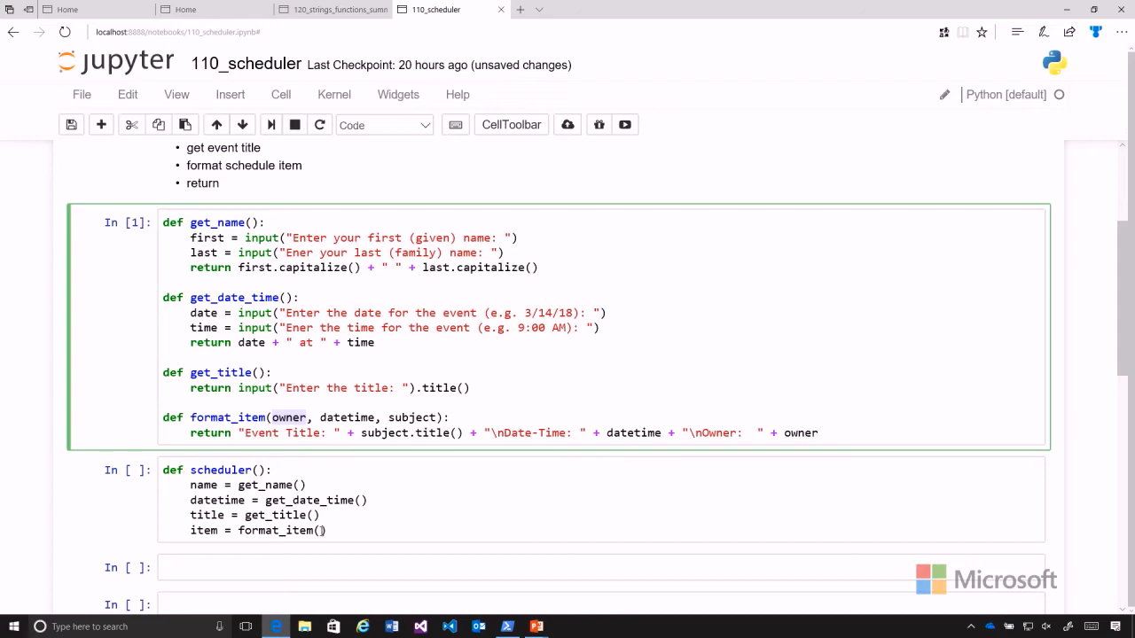
left_click(321, 530)
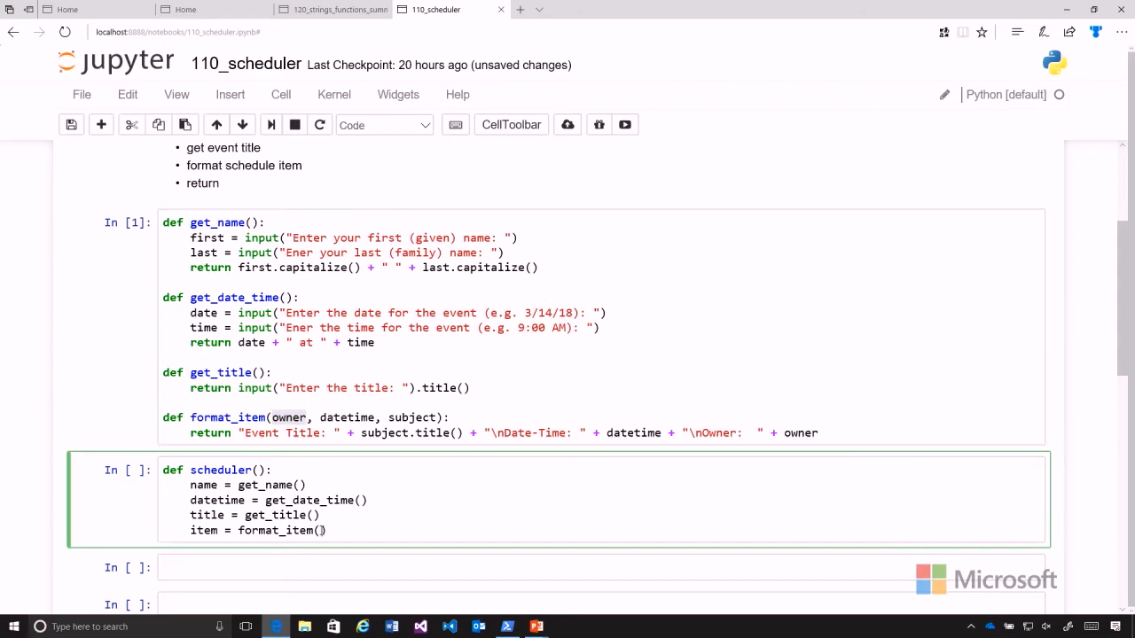
type("name")
type(",")
Step: Fill the call as item = format_item(name,datetime,title), checking the definition's parameter order
left_click(349, 530)
type("datetime")
type(",")
left_click(427, 426)
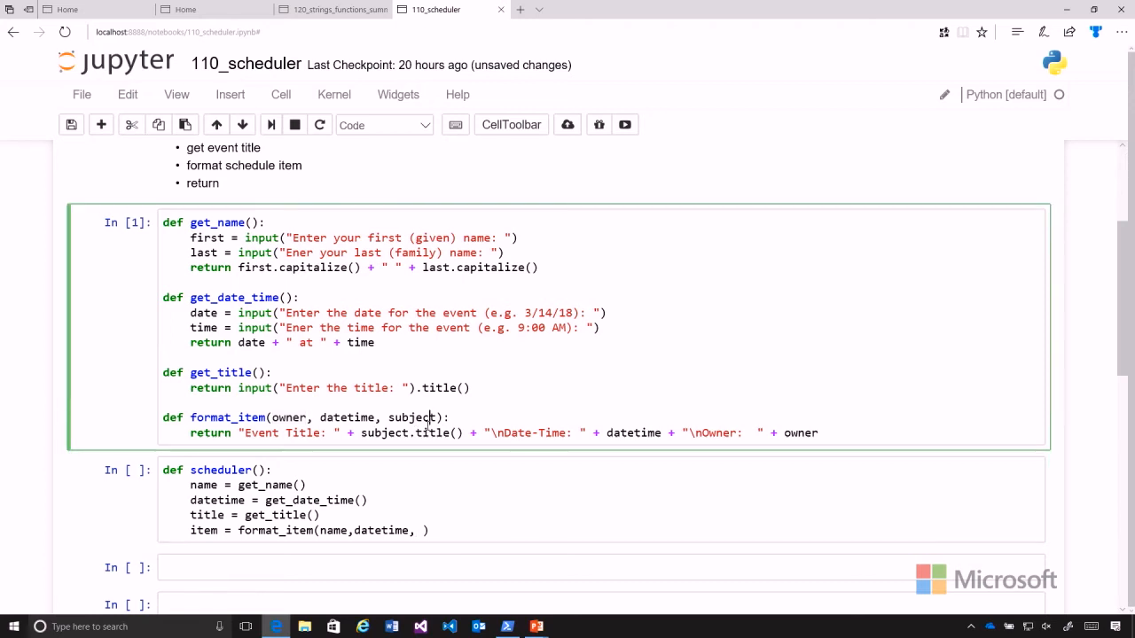
left_click(422, 531)
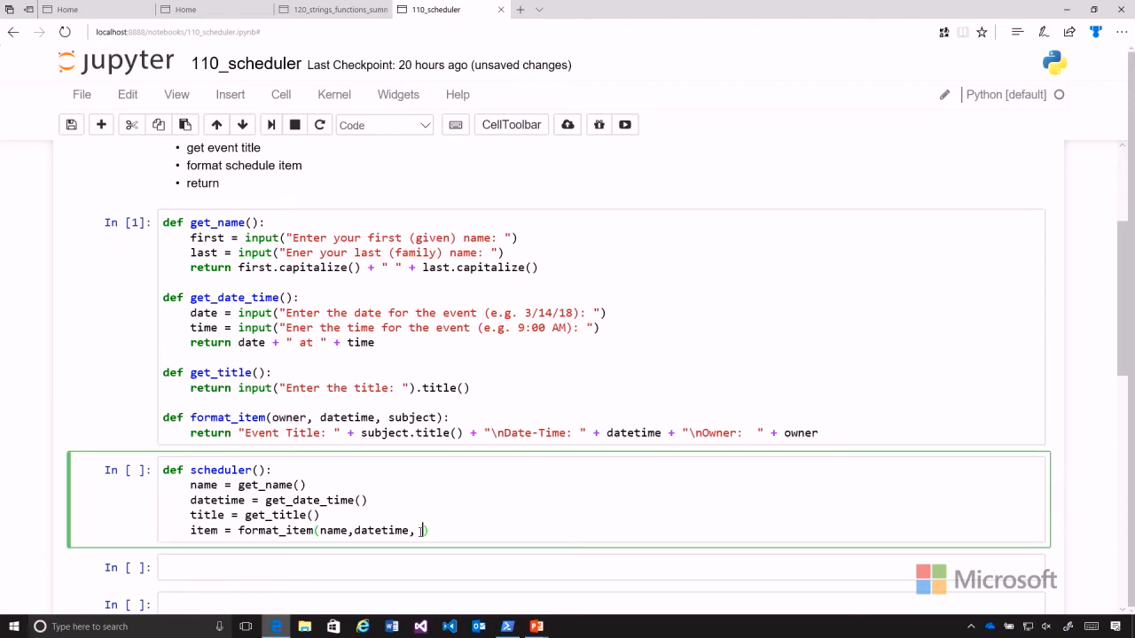
key("BackSpace")
type("title")
left_click_drag(438, 418, 280, 417)
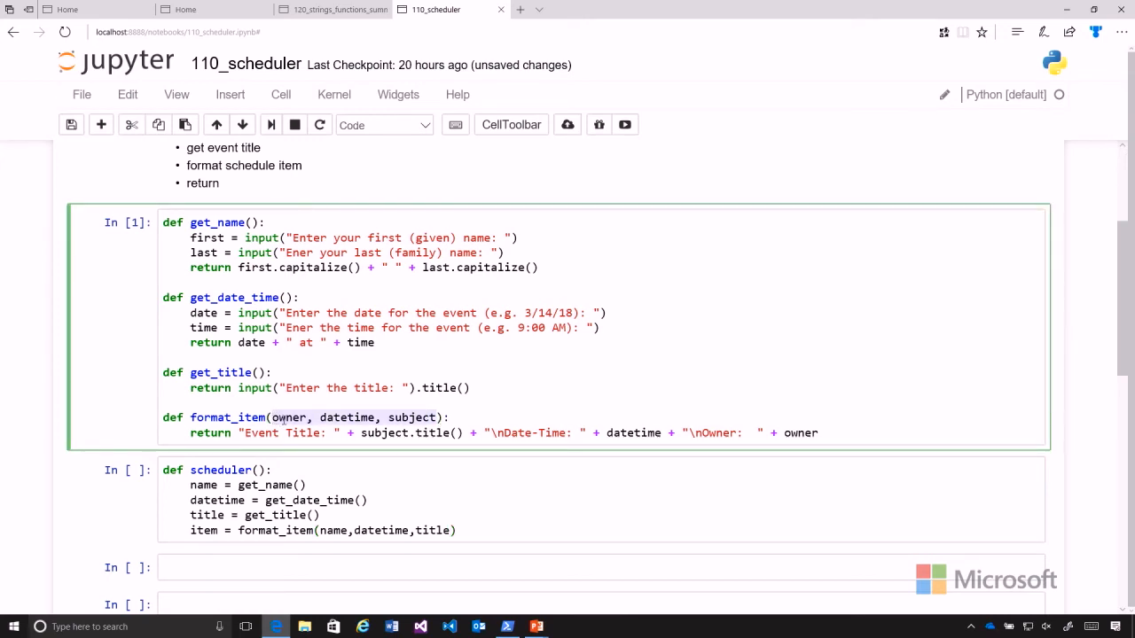
left_click(393, 521)
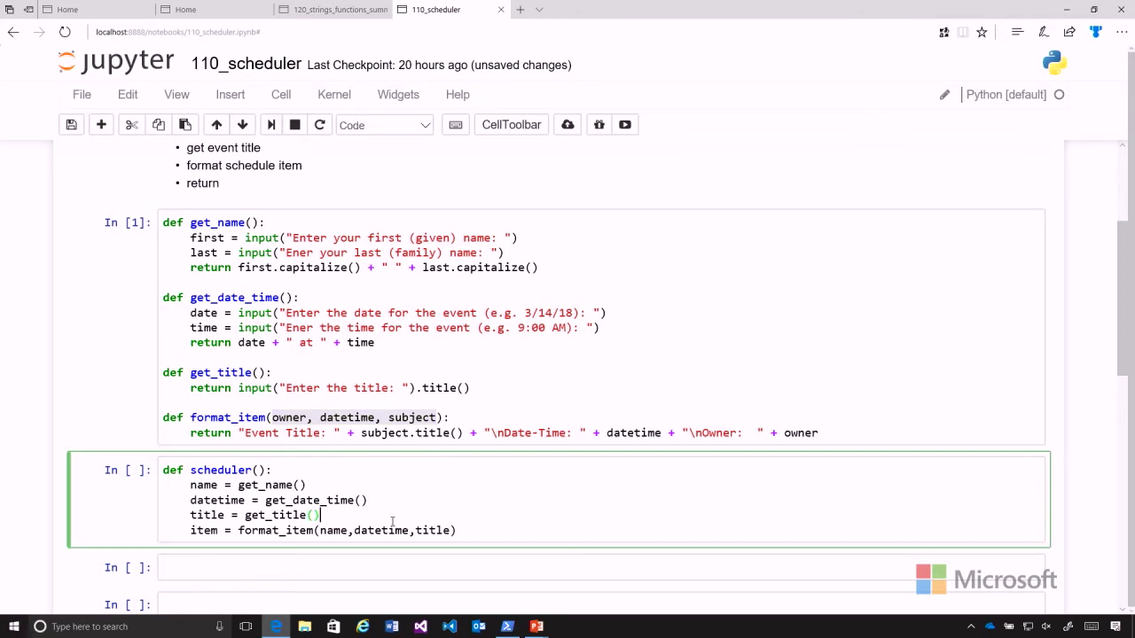
left_click(469, 530)
Step: End scheduler() with return item and run the cell to define it
key("Return")
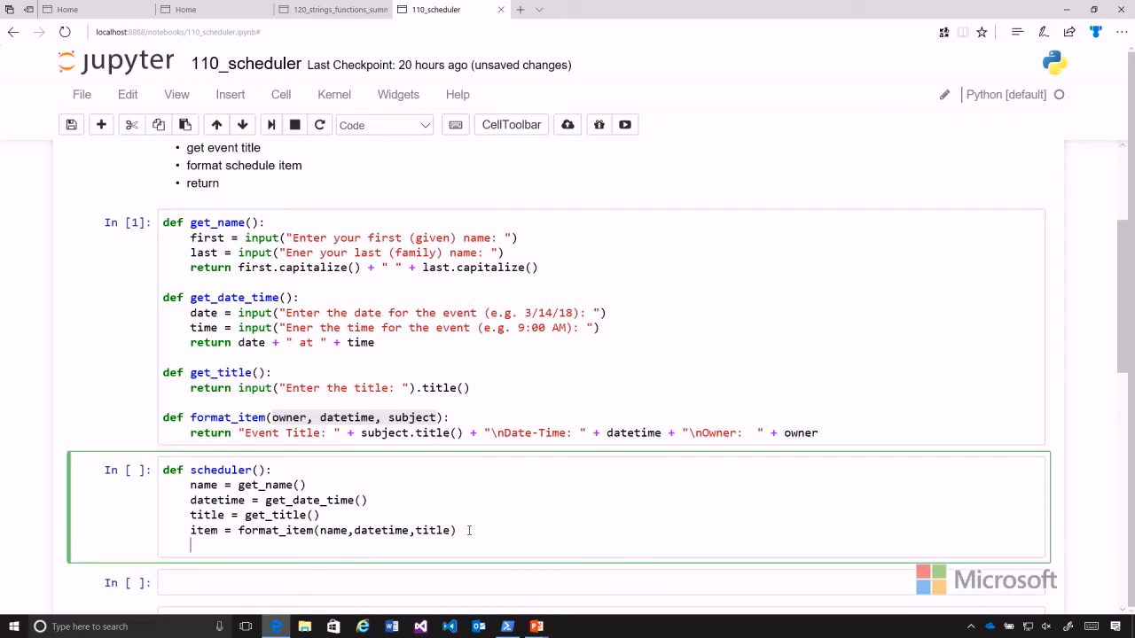
type("retur")
type("n ite")
type("m")
key("shift+Return")
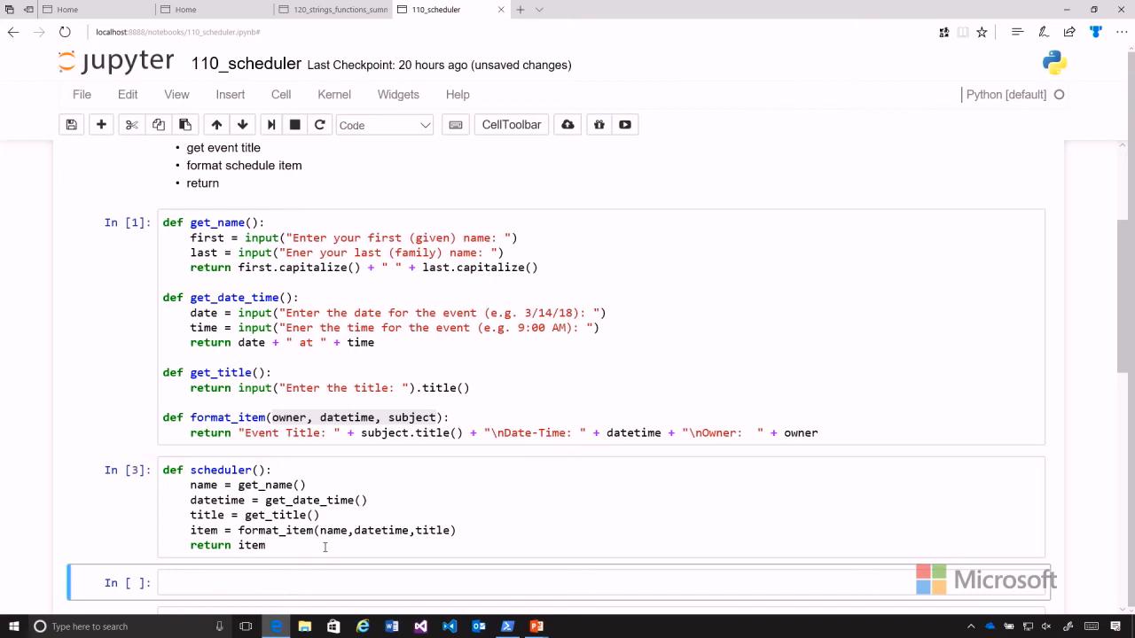
scroll(324, 548, "down", 3)
scroll(303, 443, "down", 2)
scroll(303, 425, "down", 2)
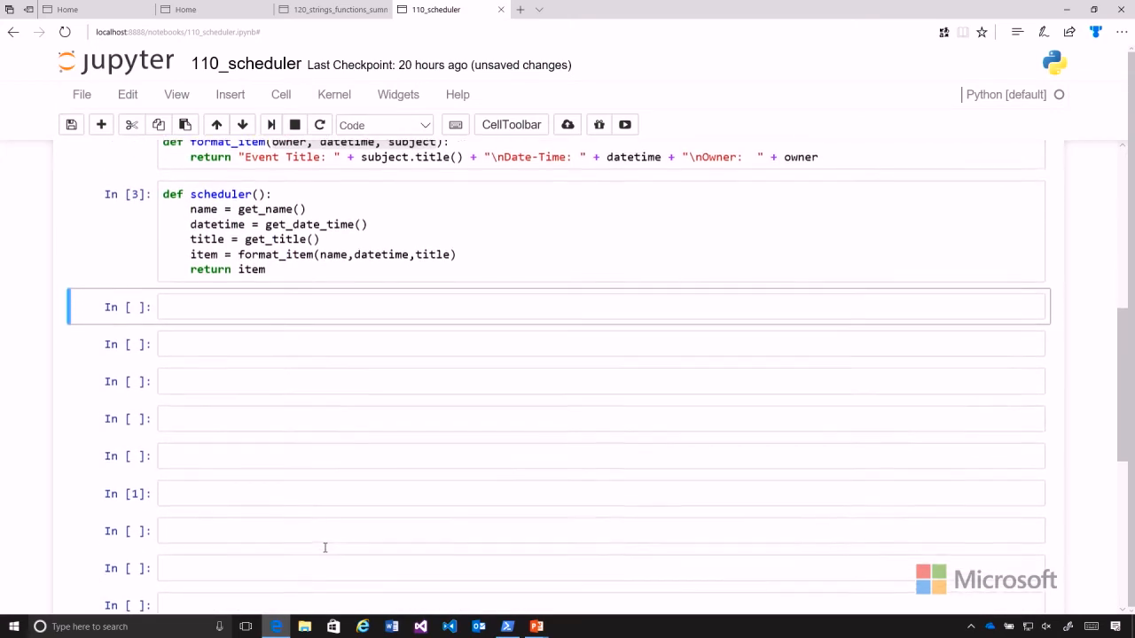
Step: Call scheduler() in the next cell and run it
left_click(309, 308)
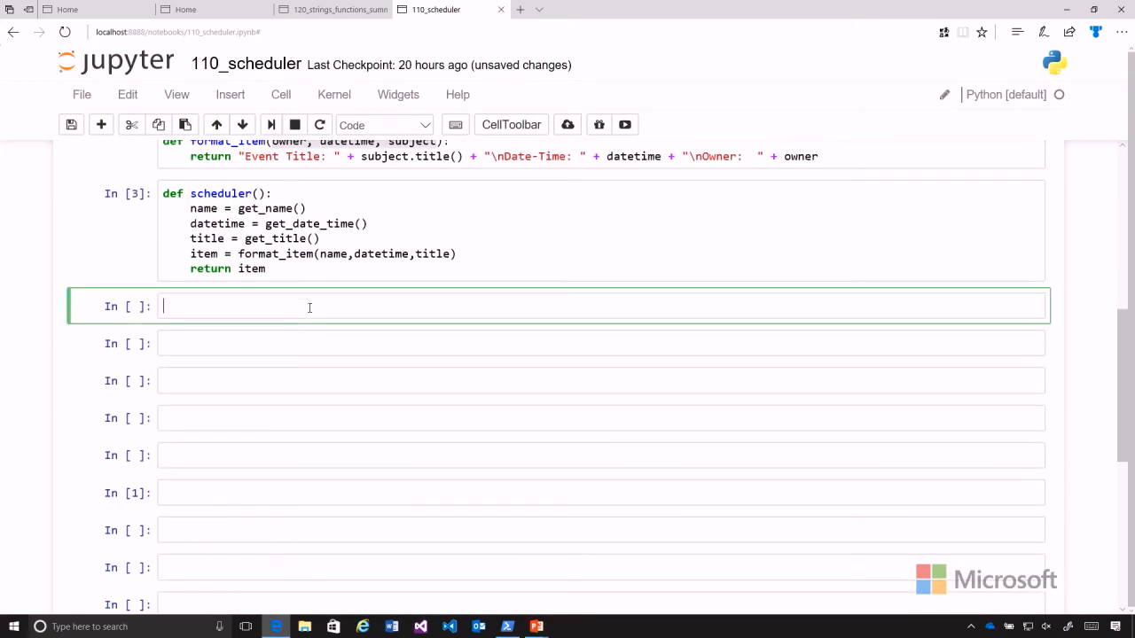
type("sche")
type("duler()")
key("shift+Return")
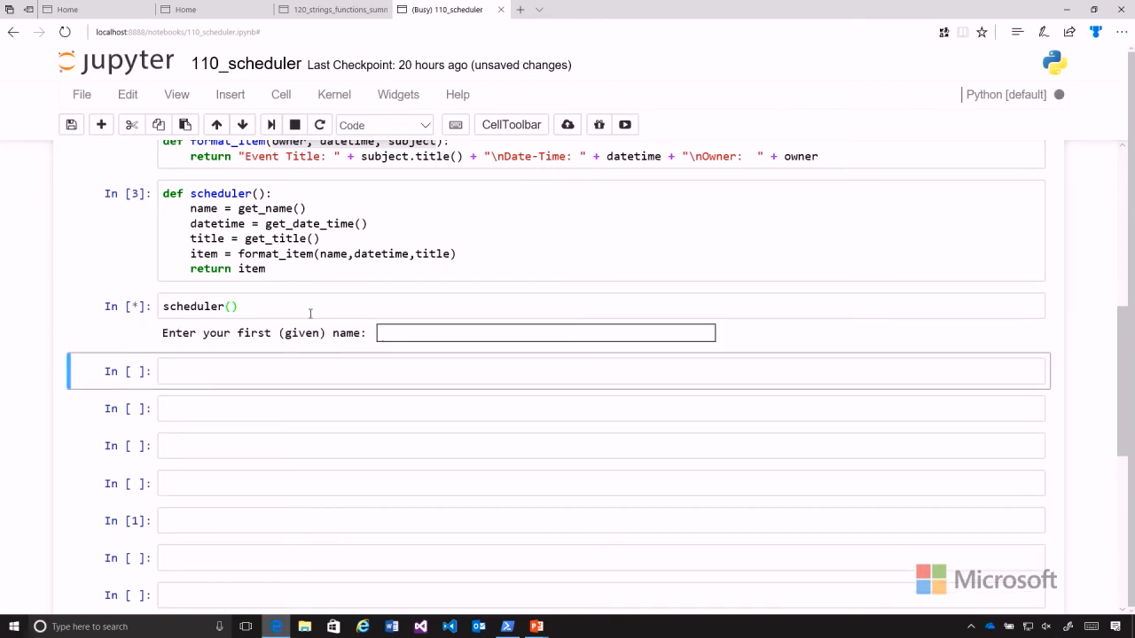
type("alton")
key("Return")
type("derosa")
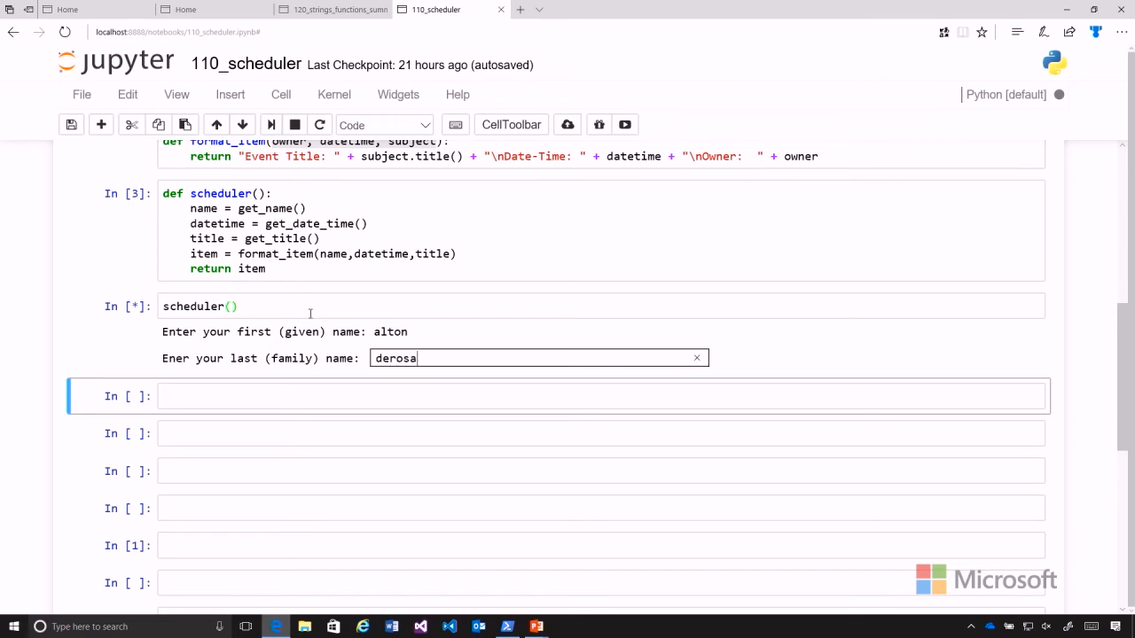
key("Return")
type("0")
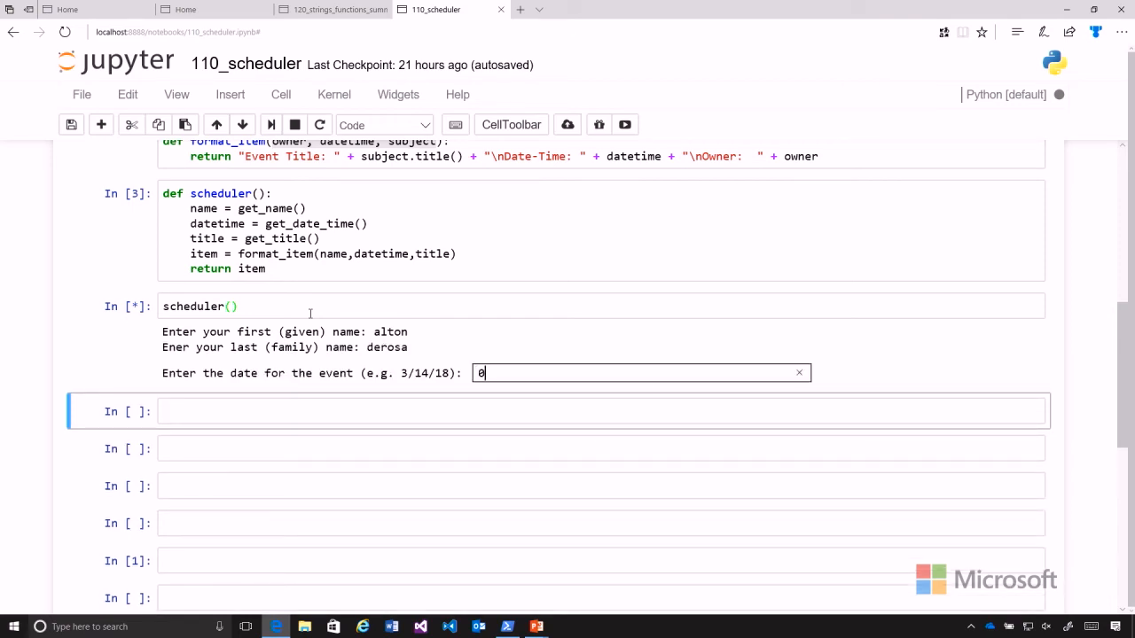
type("2/12/")
type("2020")
key("Return")
type("3")
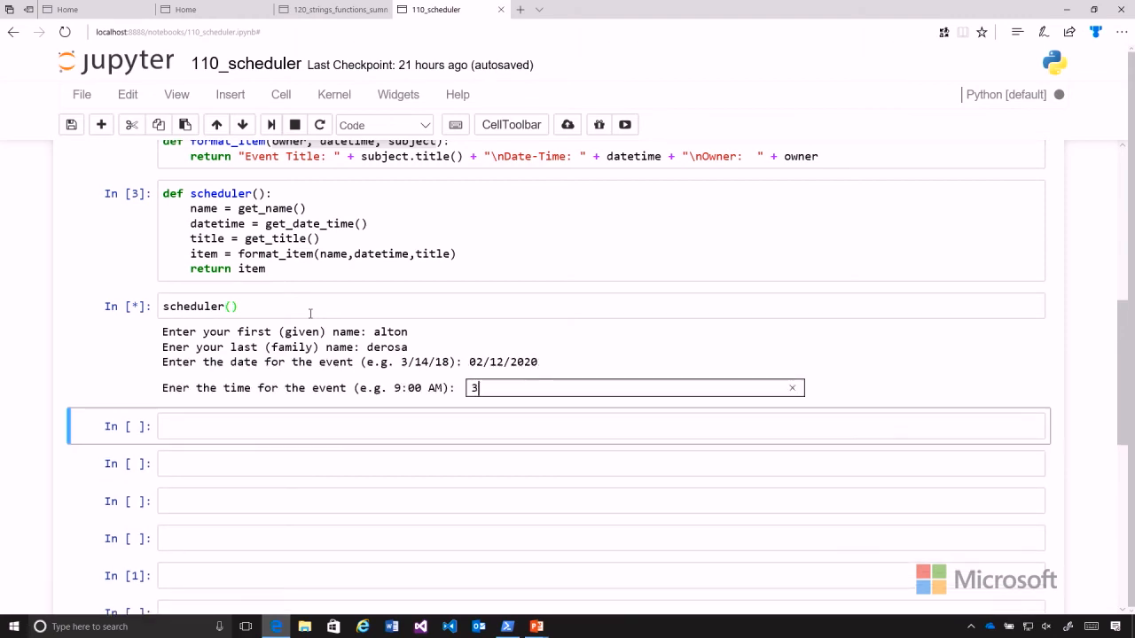
type(":00 ")
type("PM")
key("Return")
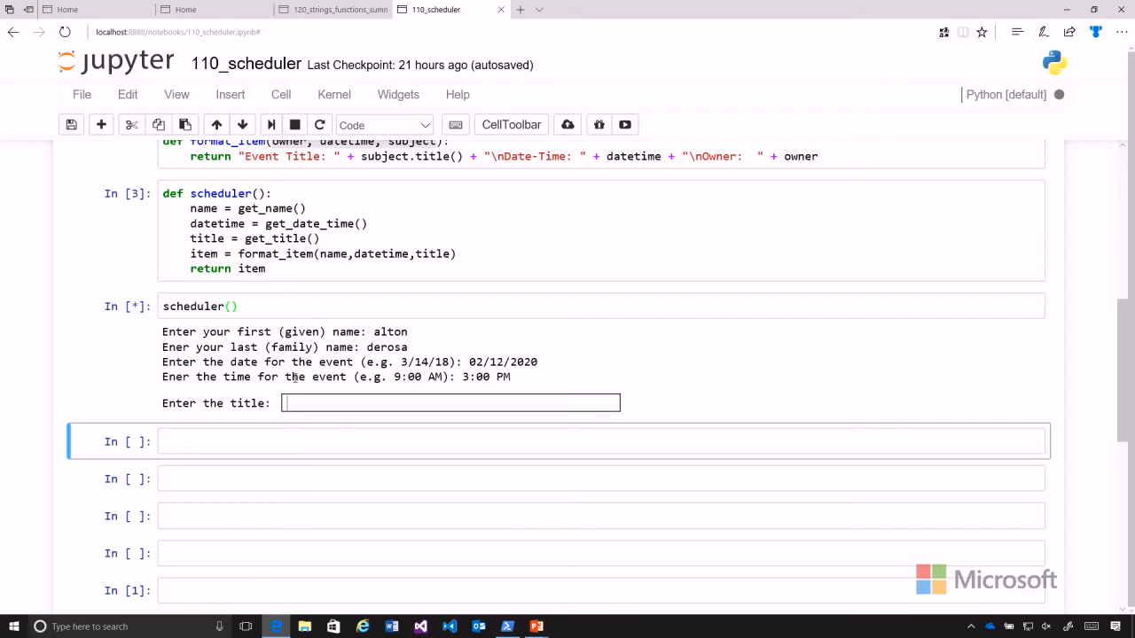
type("P")
type("ython St")
type("udy grou")
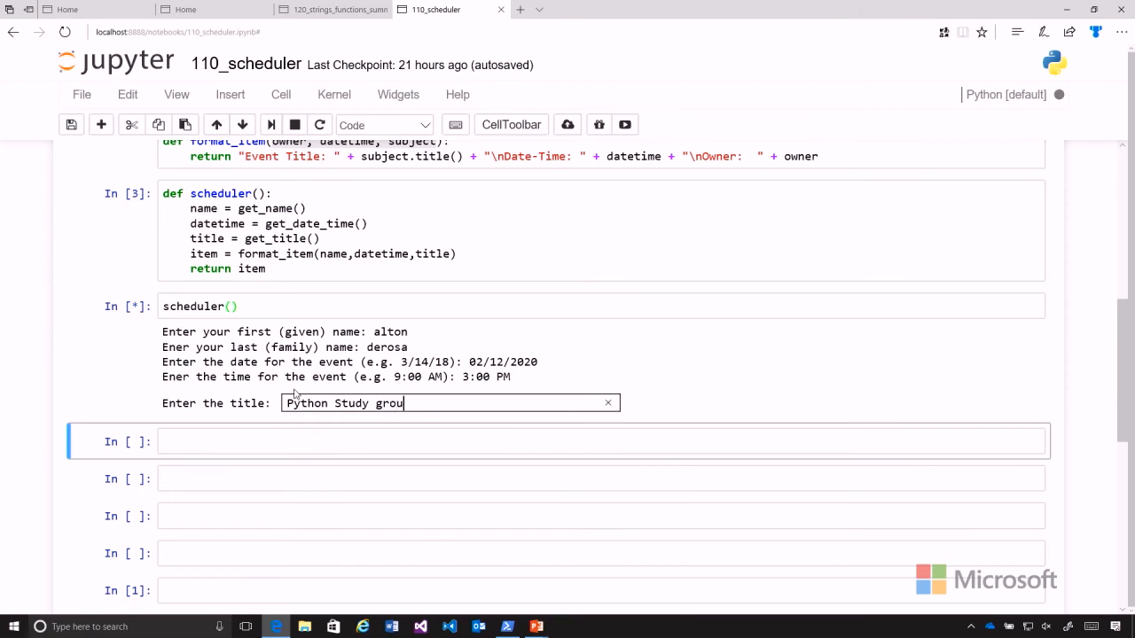
type("p")
key("Return")
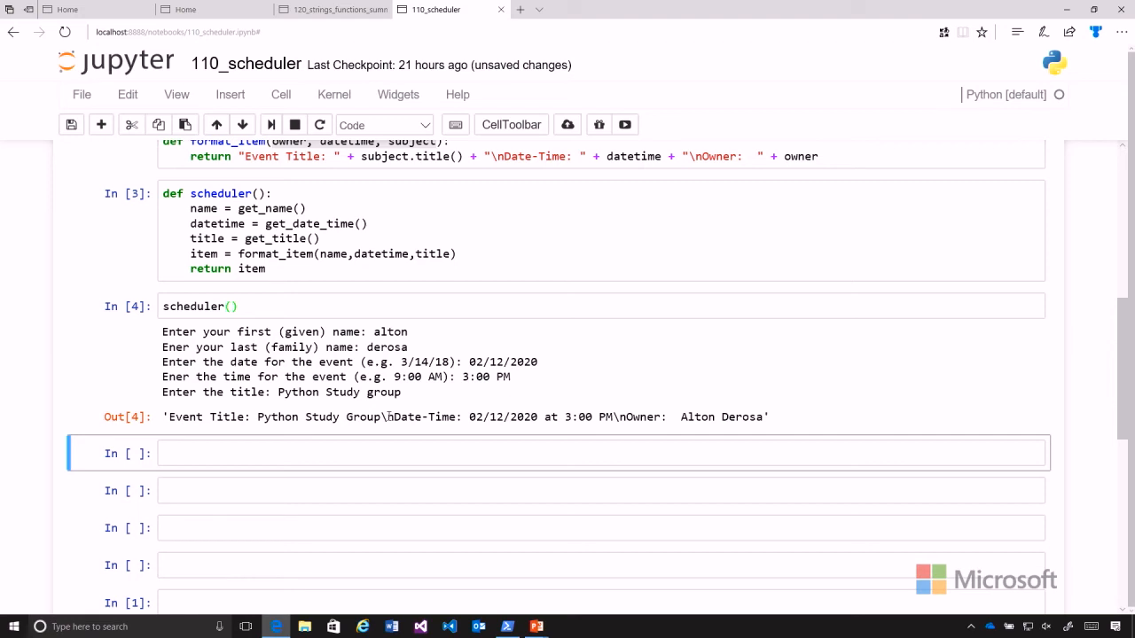
left_click_drag(163, 417, 612, 413)
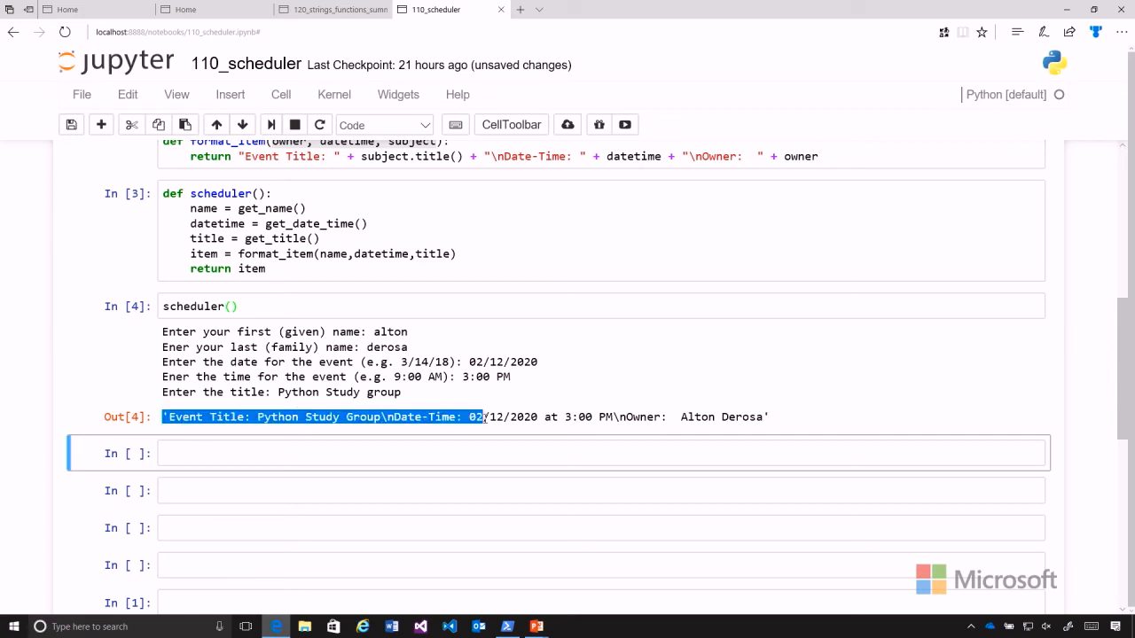
left_click(620, 417)
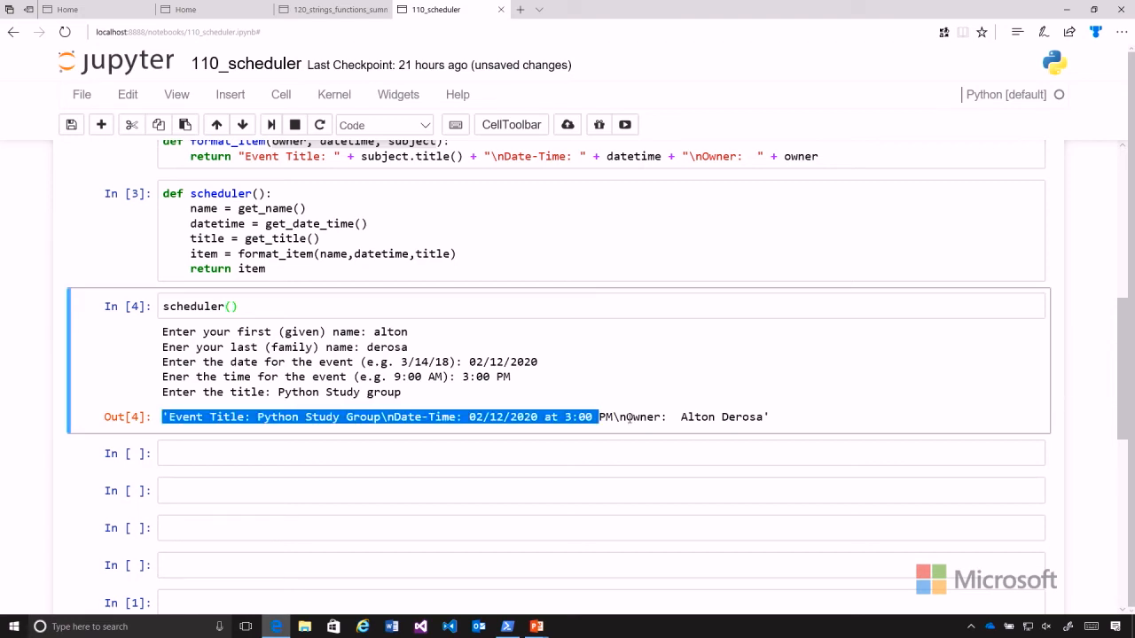
double_click(641, 417)
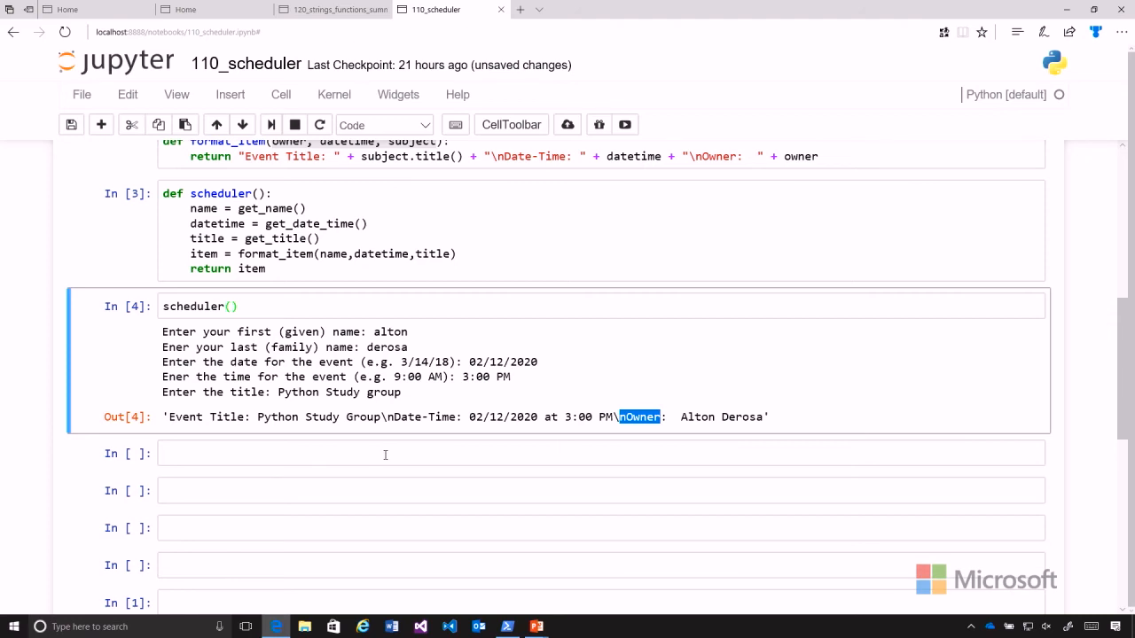
left_click(235, 455)
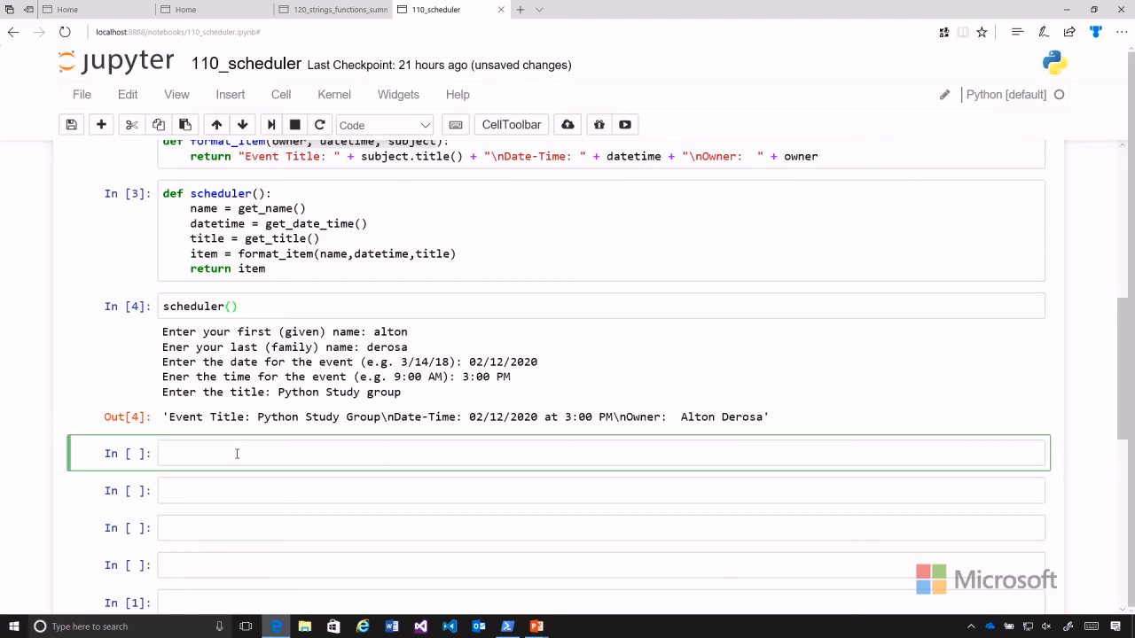
Step: Change the call to sch_item = scheduler() and run the cell again
left_click(164, 305)
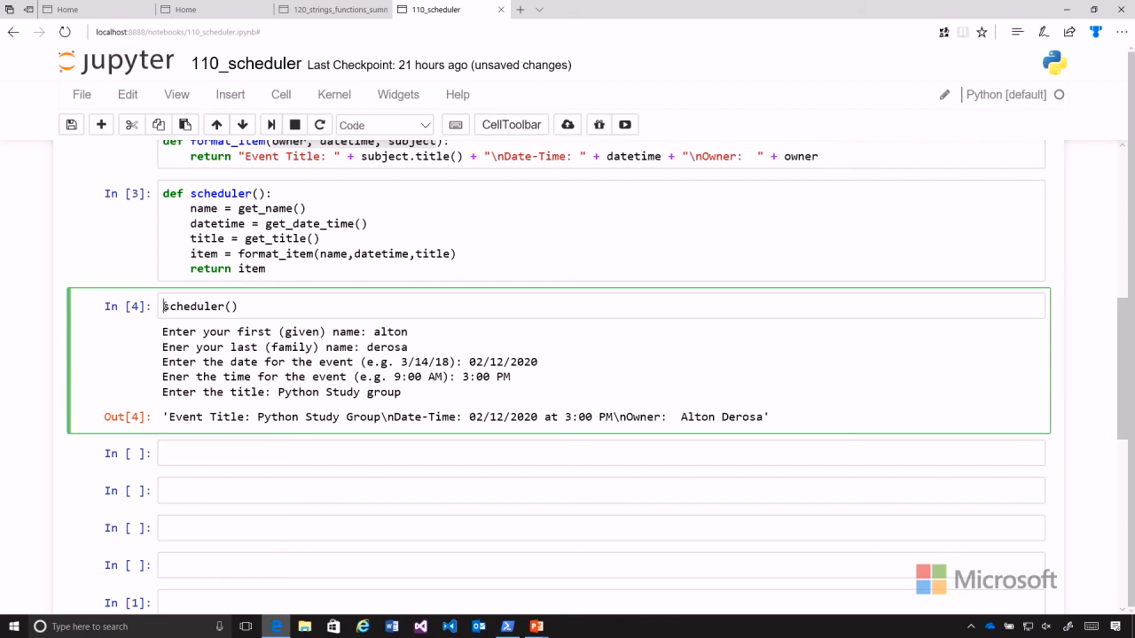
type("sch_i")
type("tem ")
type("=")
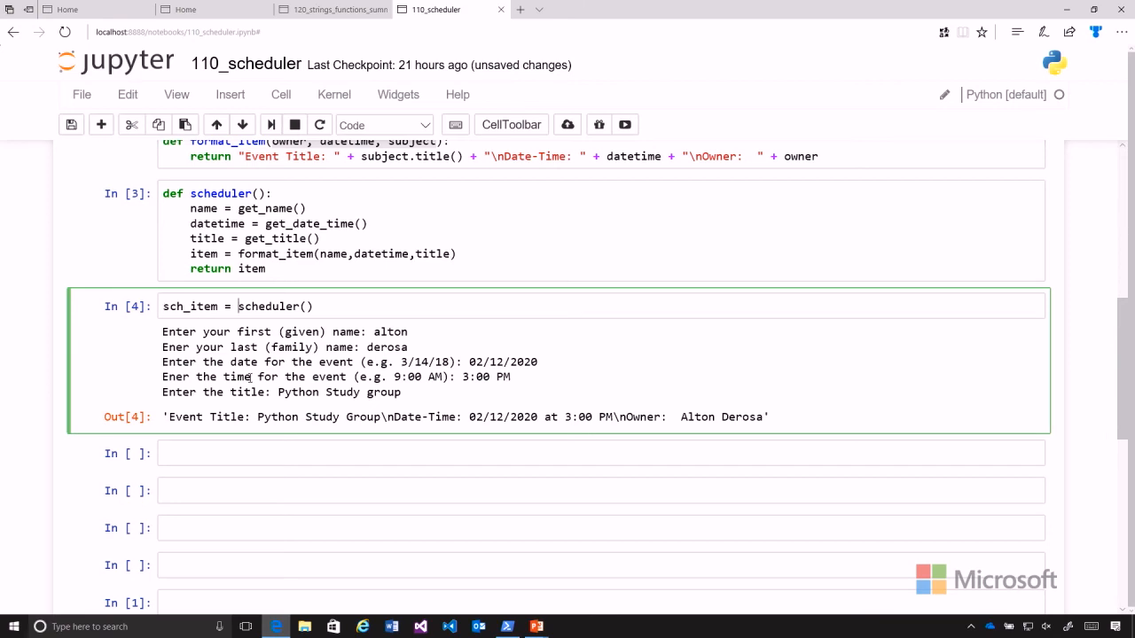
left_click(367, 307)
key("shift+Return")
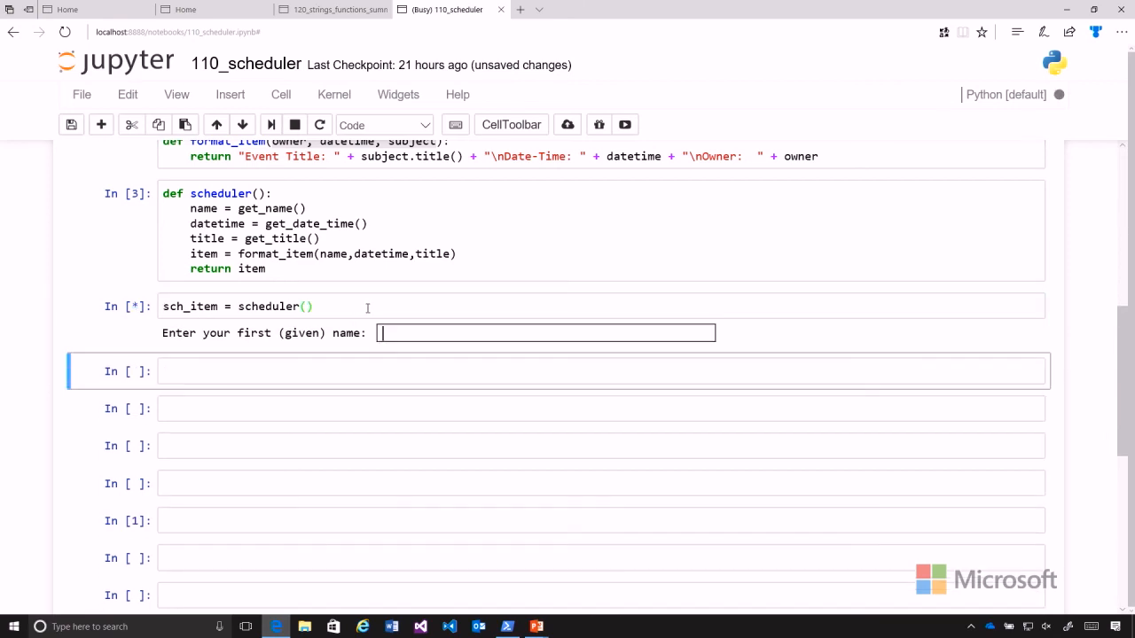
left_click(407, 415)
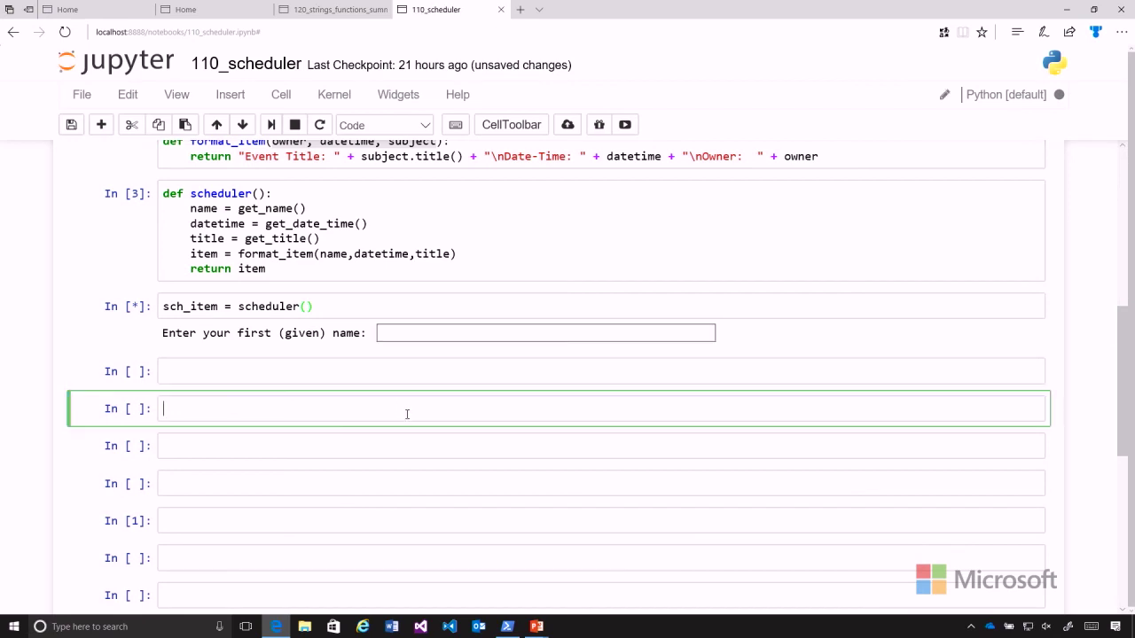
left_click(410, 334)
type("alton")
key("Return")
type("derosa")
key("Return")
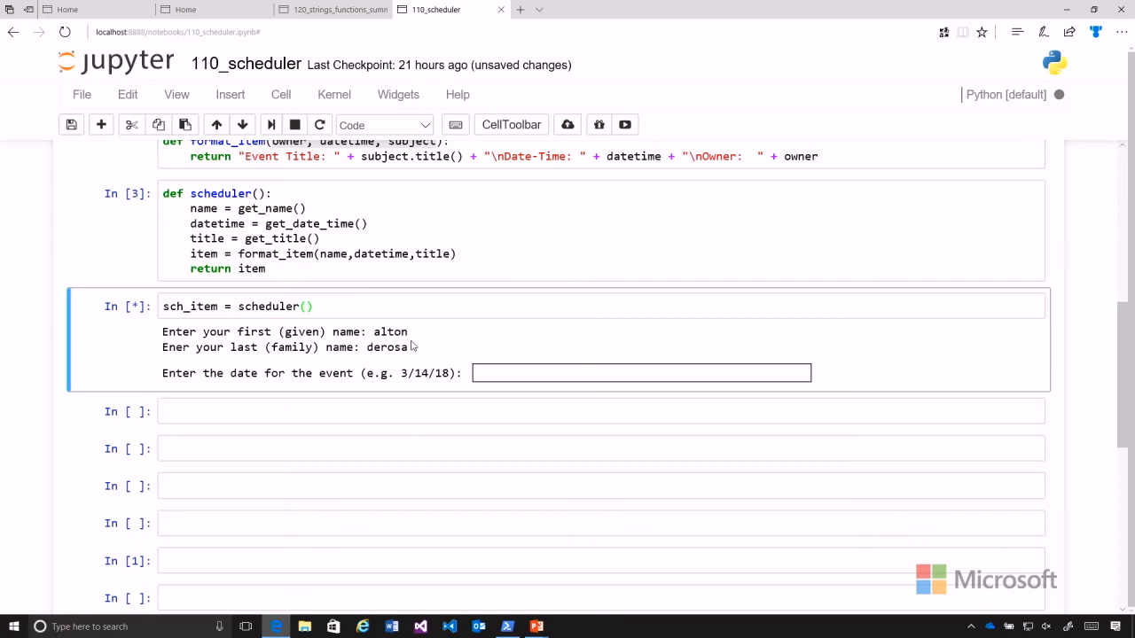
type("02/12/2020")
key("Return")
type("3:00 PM")
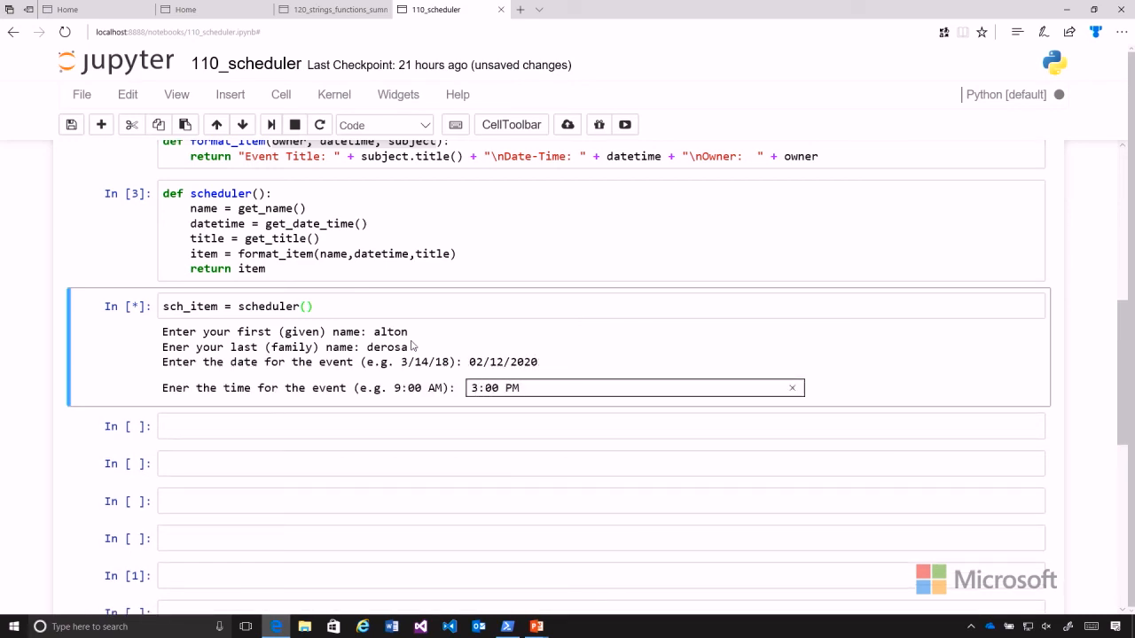
key("Return")
type("Python Stud")
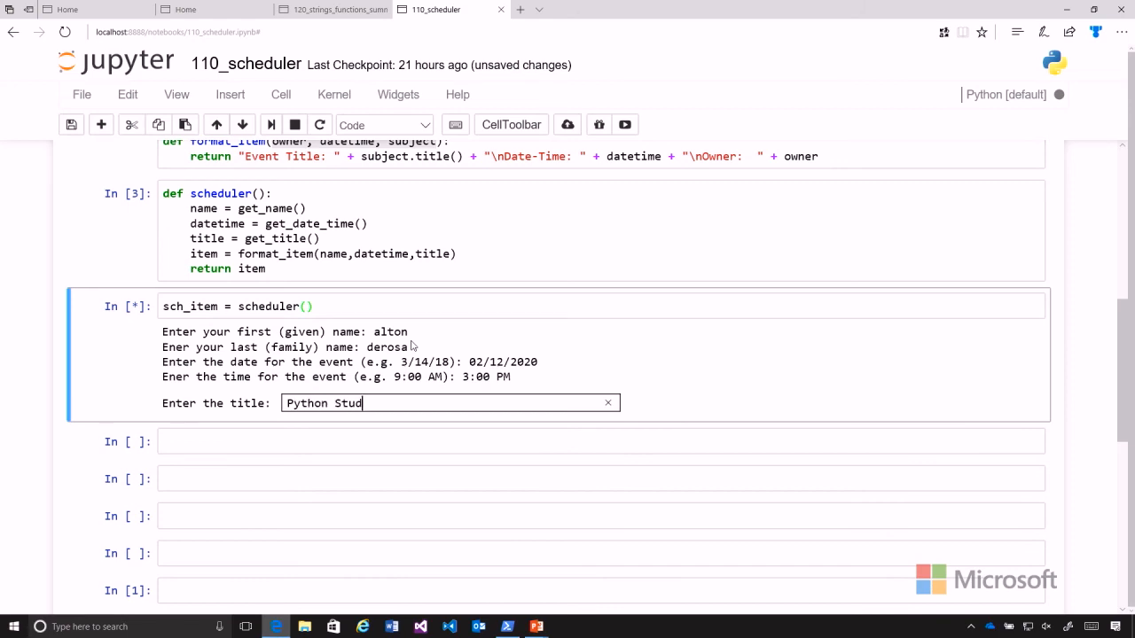
type("y group")
key("Return")
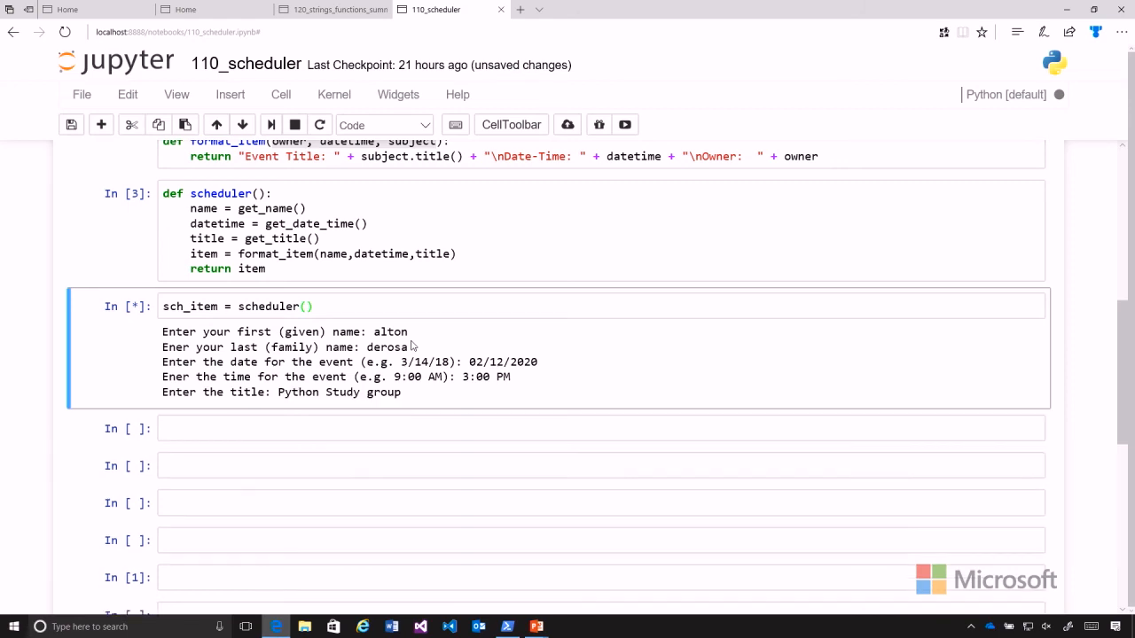
left_click(441, 428)
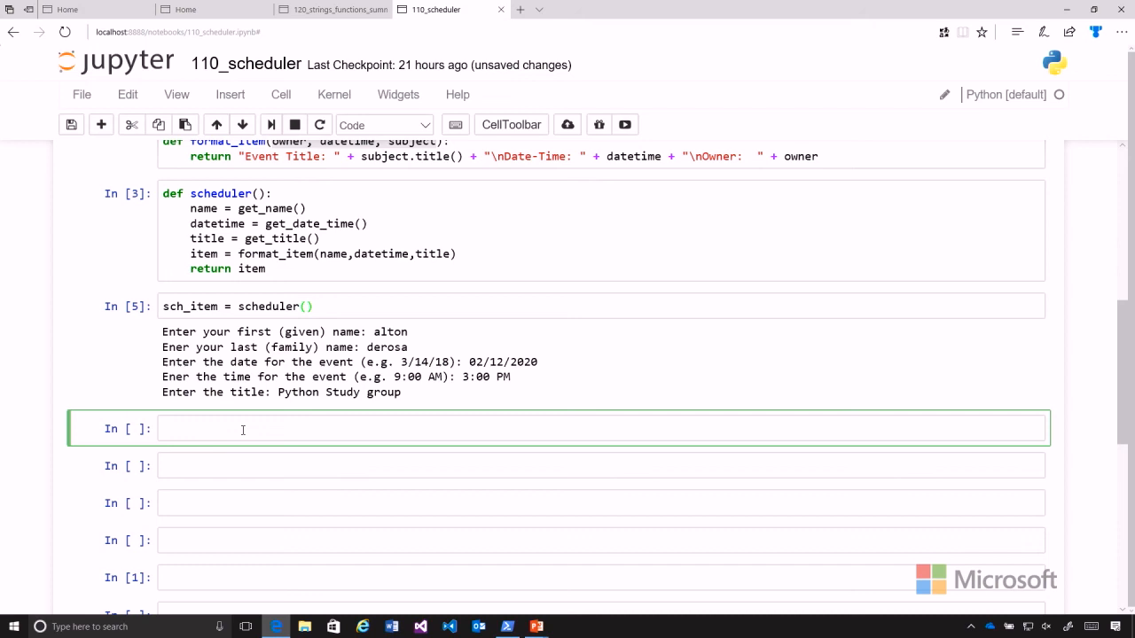
type("sc")
type("h_item")
Step: Evaluate sch_item as In [6], showing the event text as one string with \n escapes
key("shift+Return")
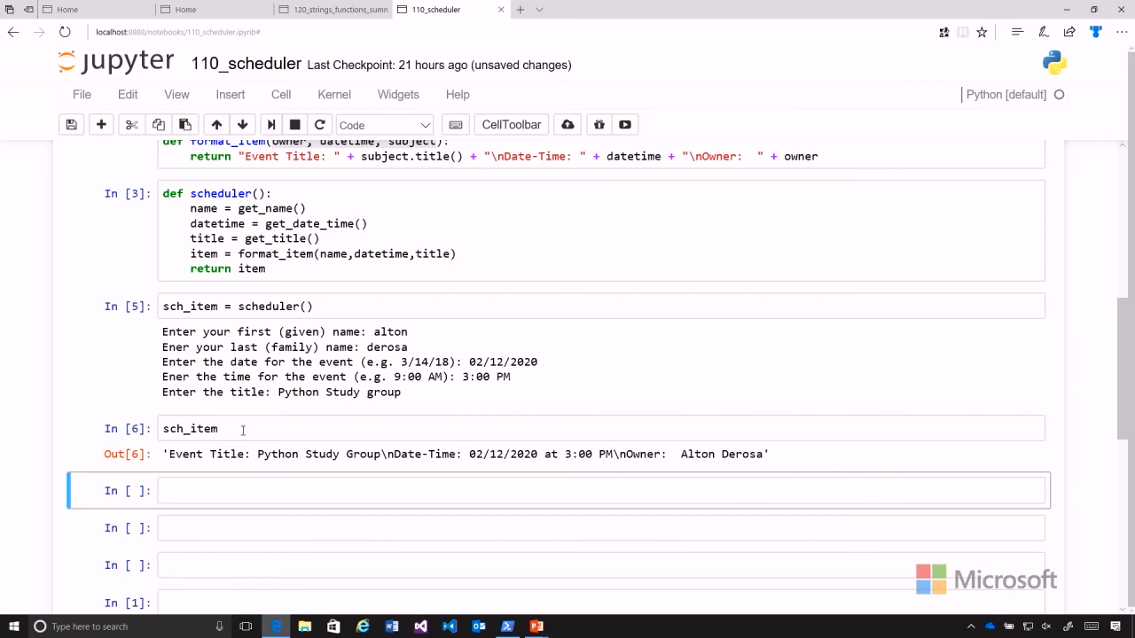
left_click(247, 495)
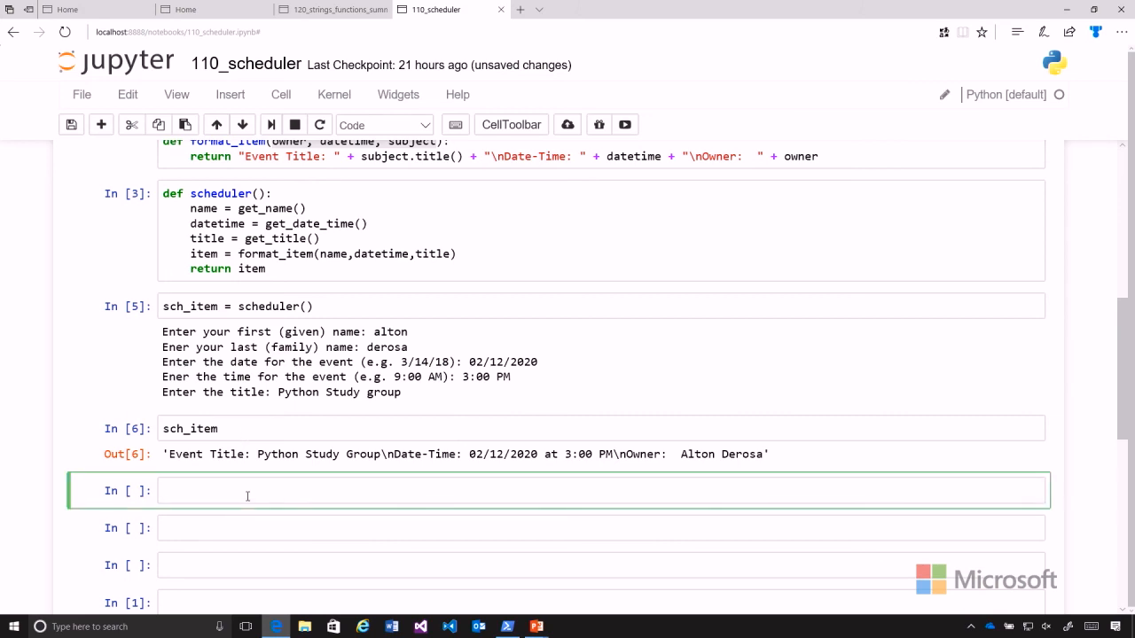
type("print(")
type("sch_")
type("item")
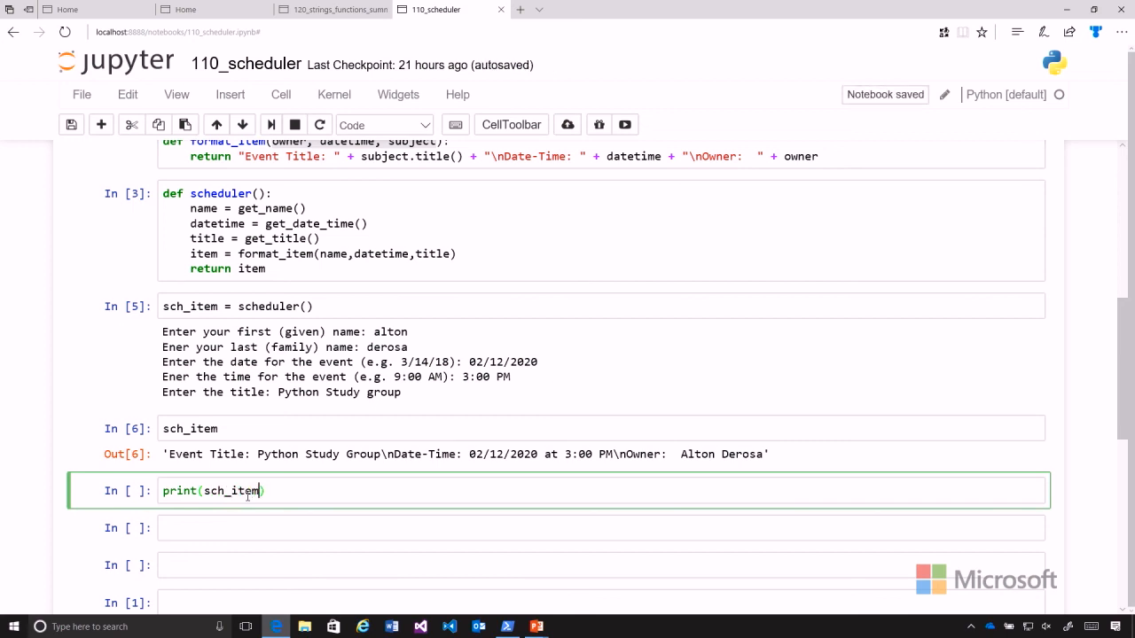
Step: Run print(sch_item) as In [7] so title, date-time and owner print on separate lines
key("shift+Return")
scroll(248, 498, "down", 3)
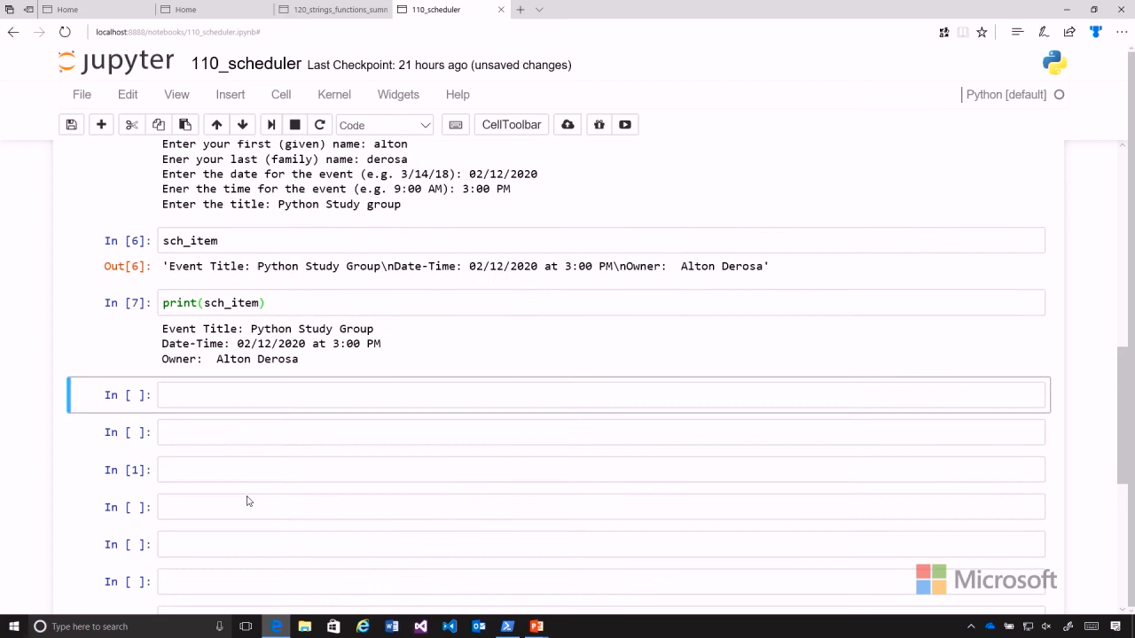
scroll(248, 499, "down", 3)
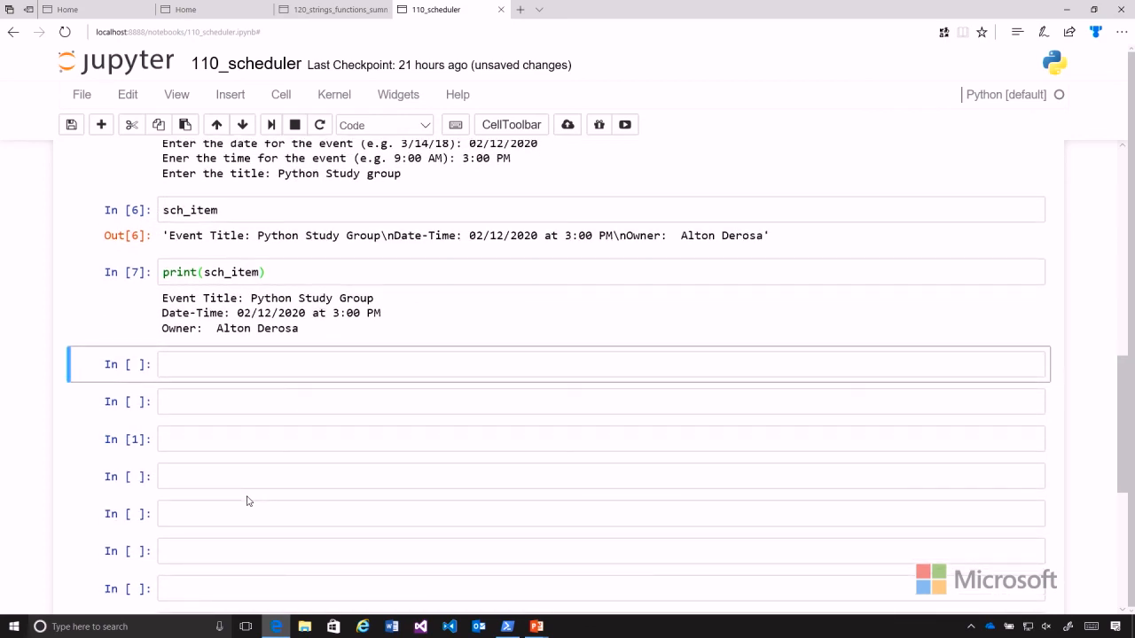
scroll(248, 501, "up", 3)
scroll(249, 500, "up", 3)
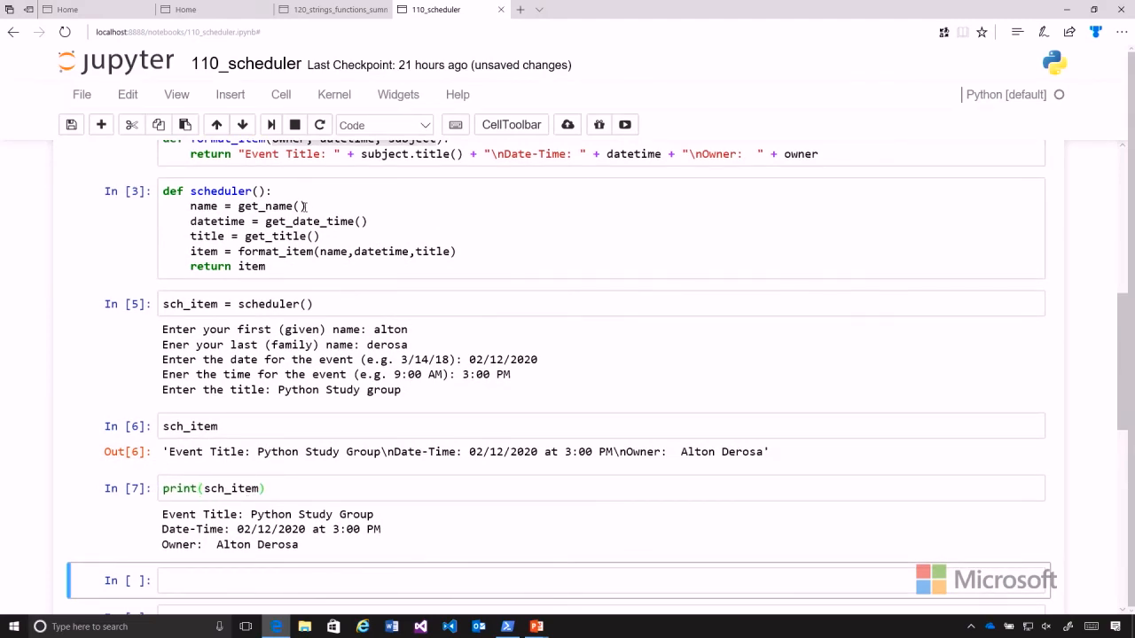
left_click_drag(306, 206, 238, 207)
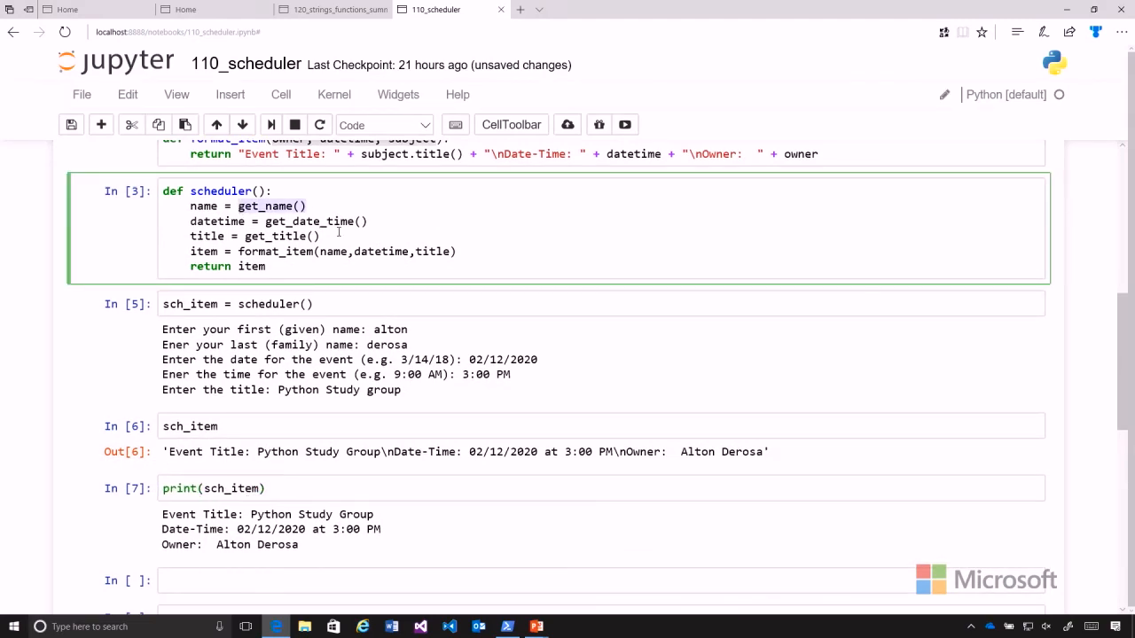
mouse_move(368, 221)
left_mouse_down()
mouse_move(280, 220)
mouse_move(245, 235)
left_mouse_up()
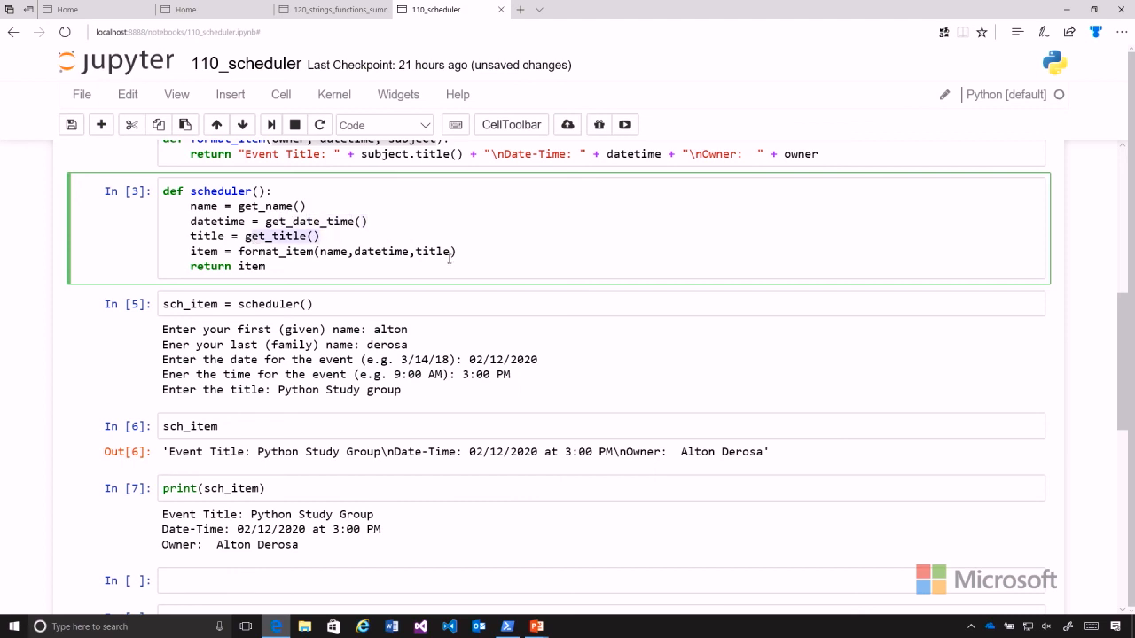
left_click_drag(456, 251, 266, 266)
left_click(274, 269)
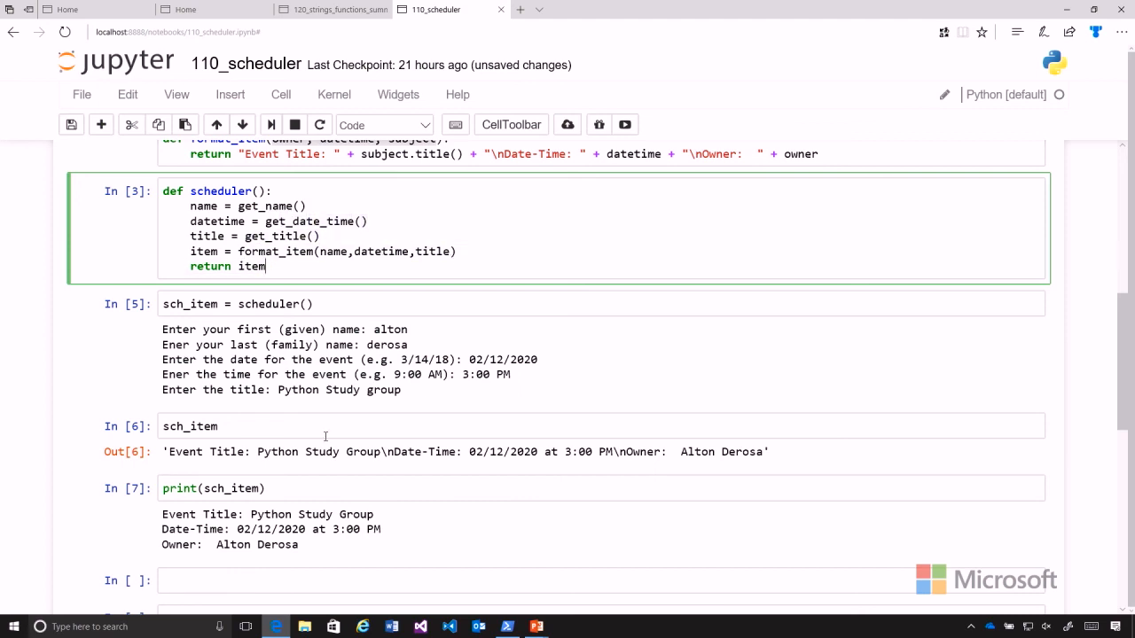
scroll(325, 437, "down", 2)
scroll(326, 437, "down", 2)
scroll(326, 437, "down", 1)
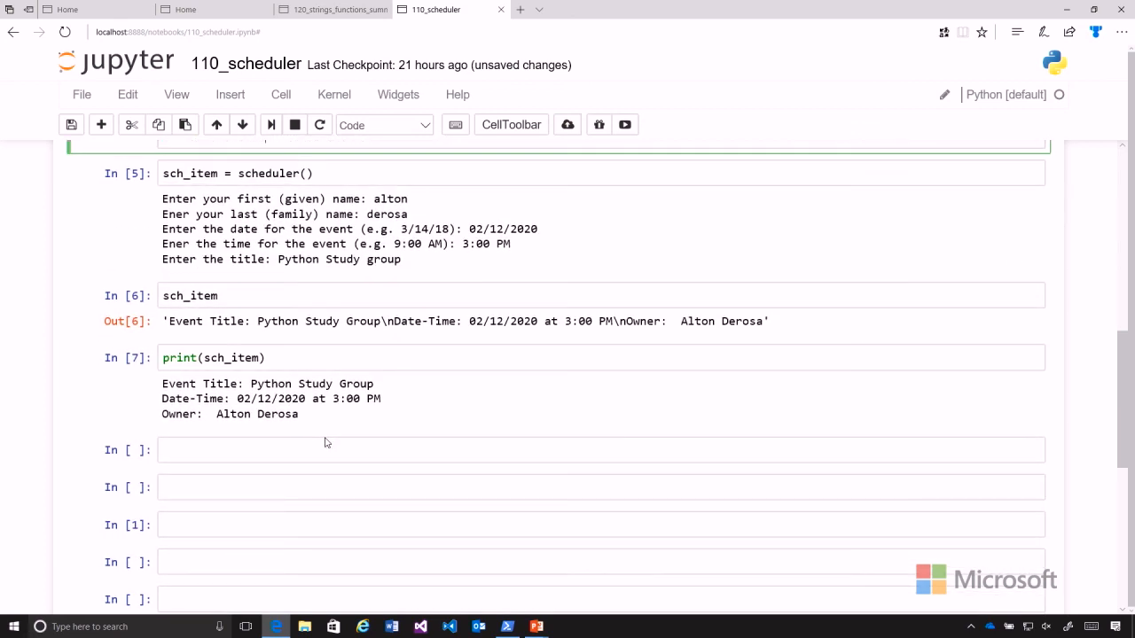